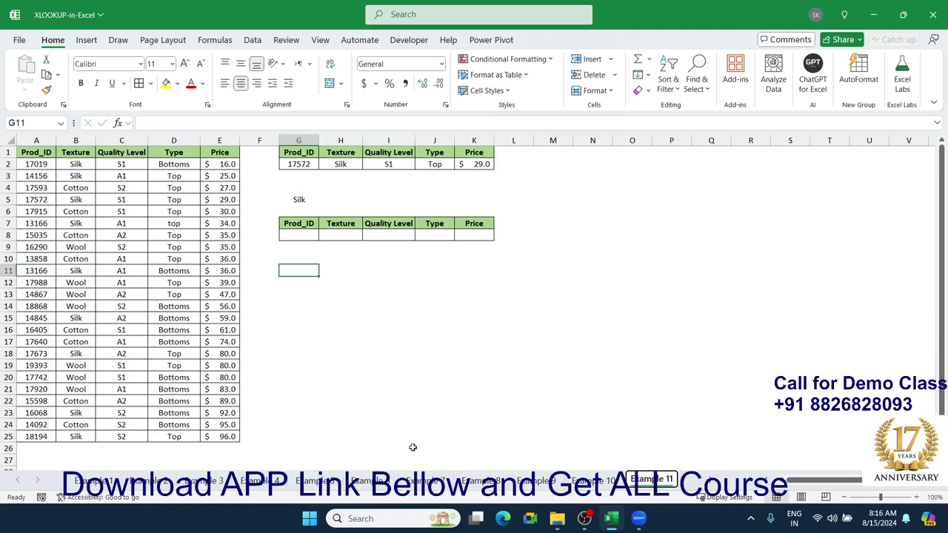
- Check the texture value in B2 and select the results area below the headers
left_click(301, 306)
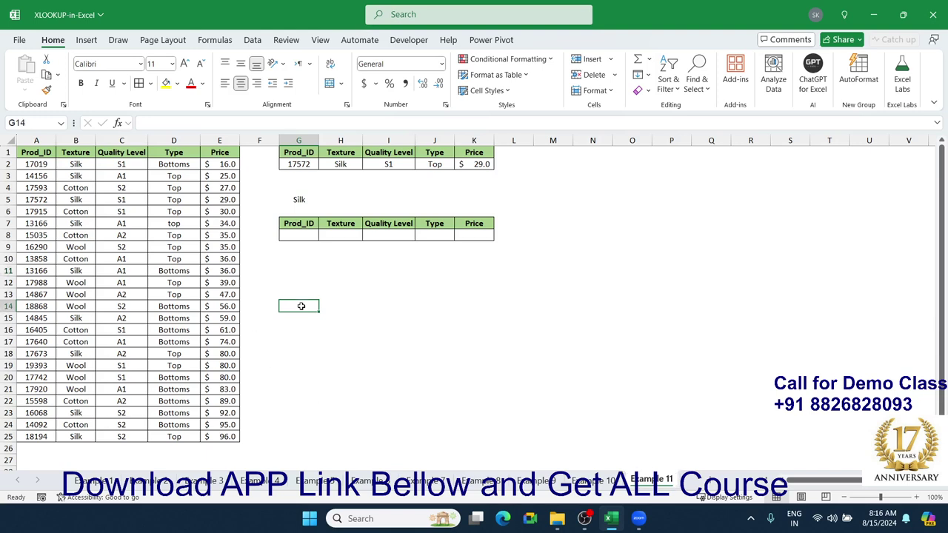
left_click(84, 166)
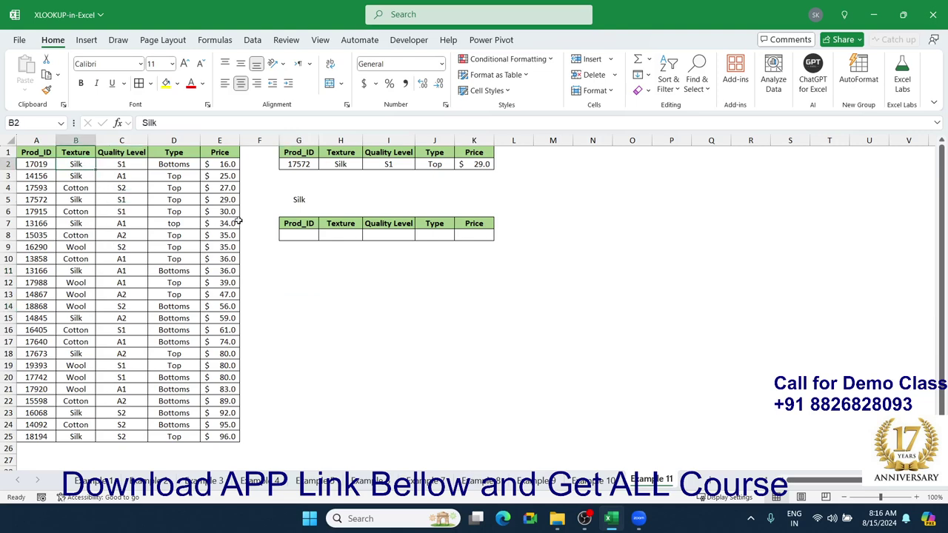
mouse_move(299, 234)
left_mouse_down()
mouse_move(460, 234)
mouse_move(459, 323)
left_mouse_up()
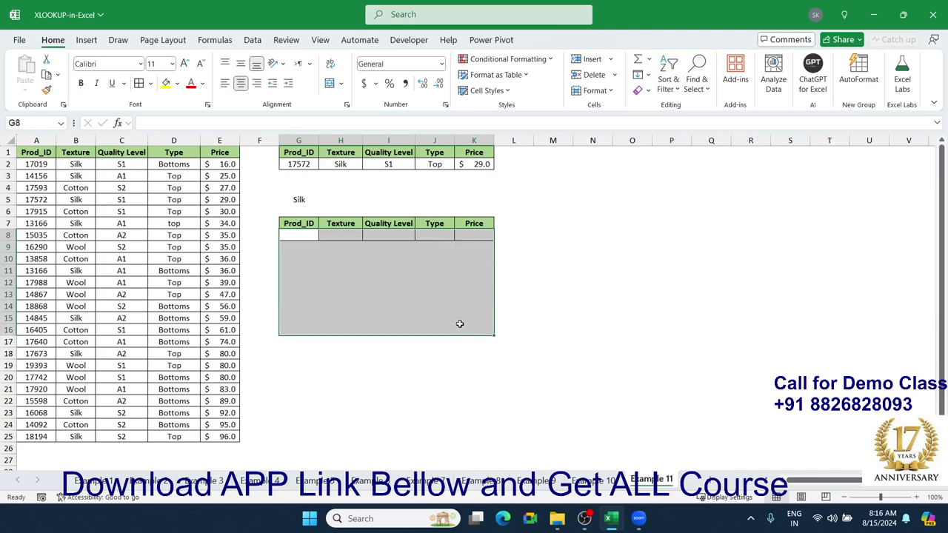
- Enter =FILTER(A1:E25,B1:B25=G5) in G8 to list the ten Silk products
left_click(308, 238)
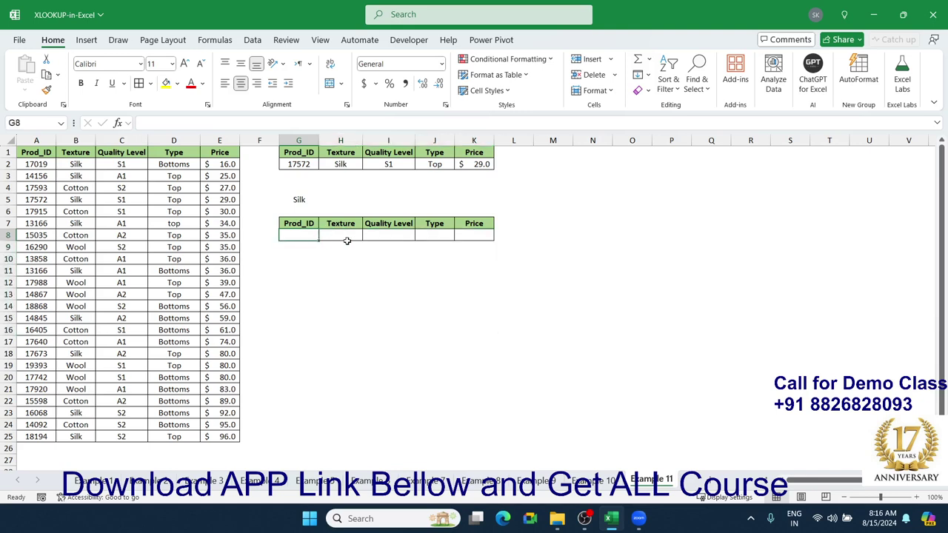
type("=fi")
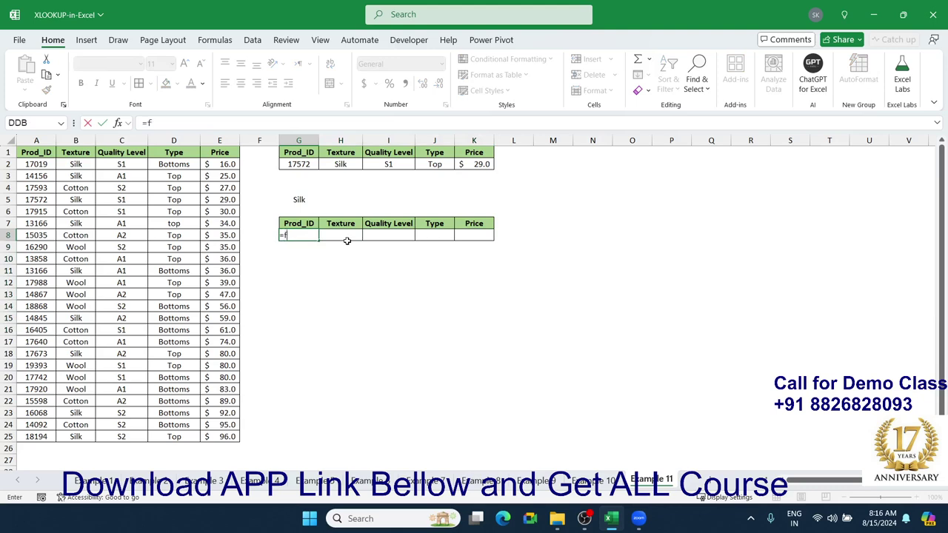
type("l")
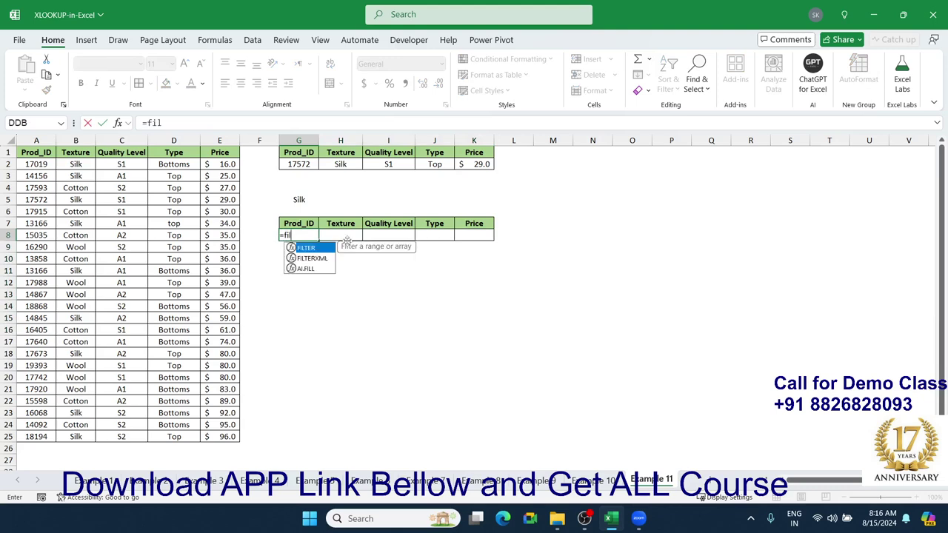
key("Tab")
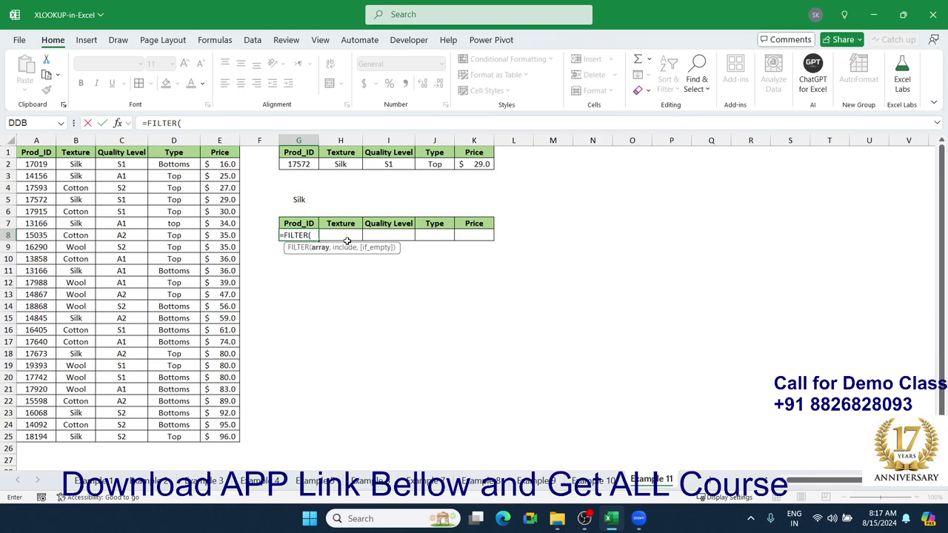
key("Left")
key("Left")
key("Left")
key("Up")
key("Up")
key("Up")
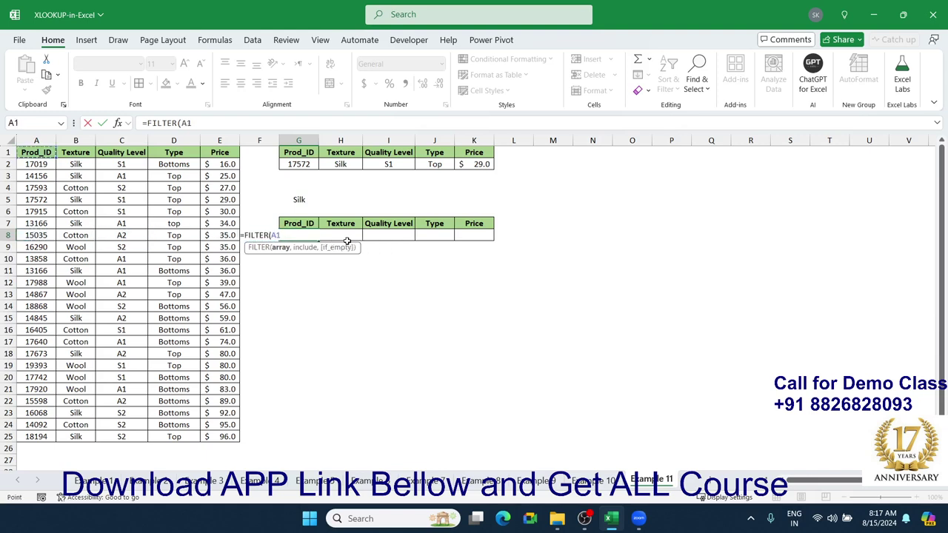
key("ctrl+shift+Right")
key("ctrl+shift+Down")
type(",")
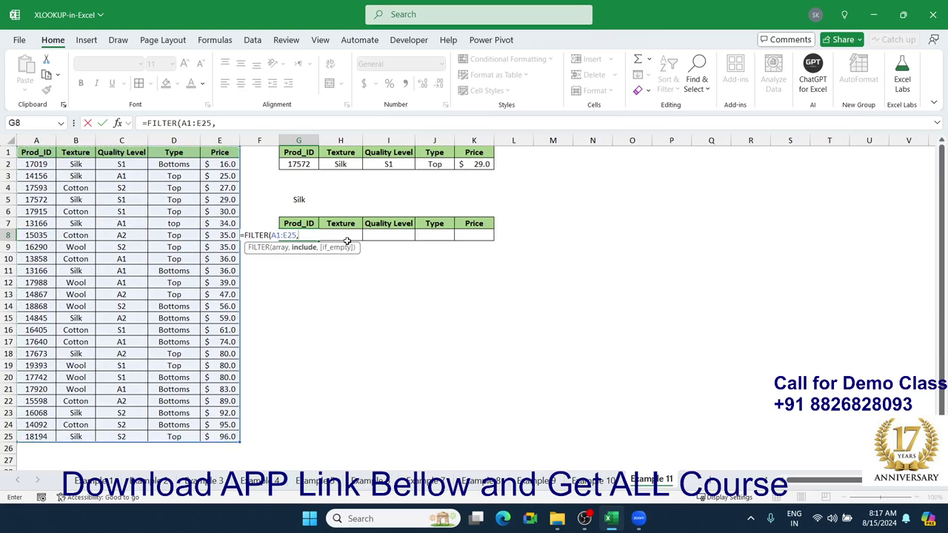
key("Left")
key("Left")
key("Left")
key("Left")
key("Left")
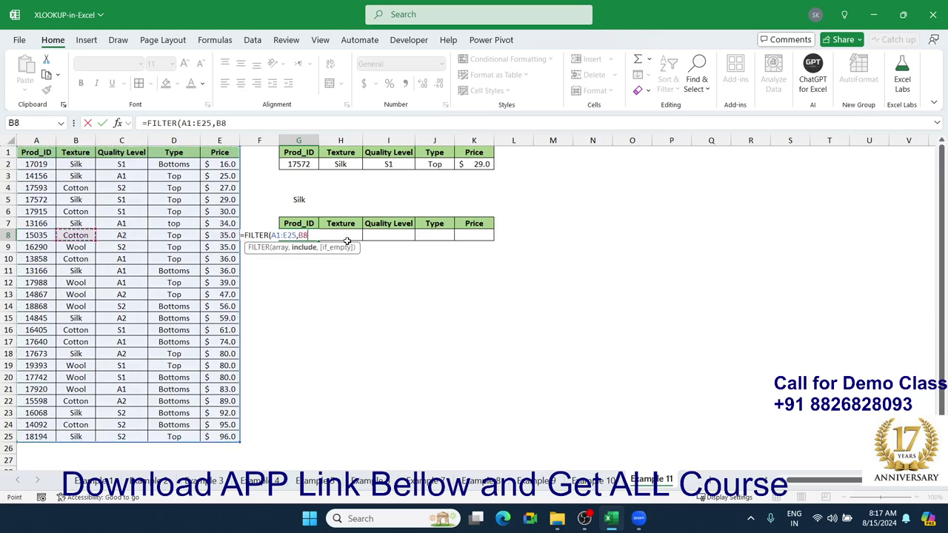
key("Up")
key("Up")
key("Up")
key("ctrl+shift+Down")
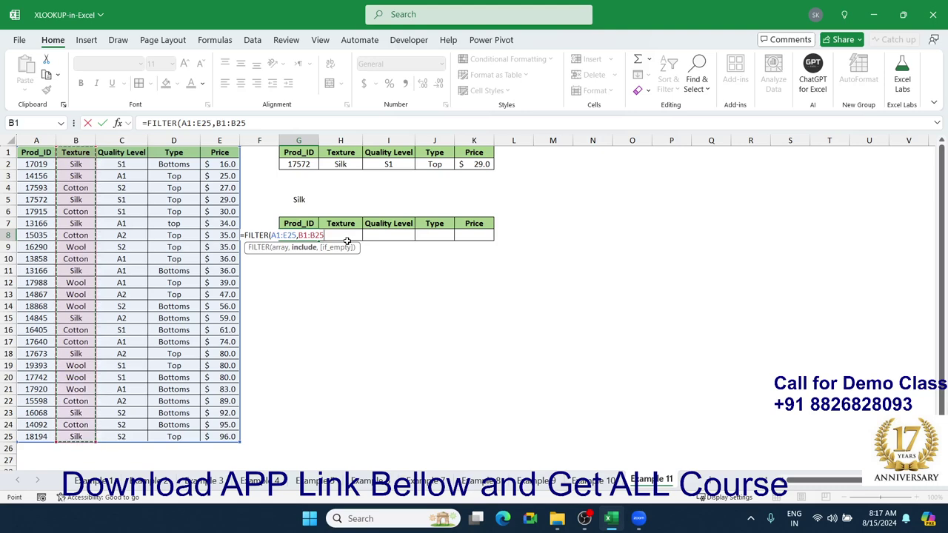
type("=")
key("Up")
key("Up")
key("Up")
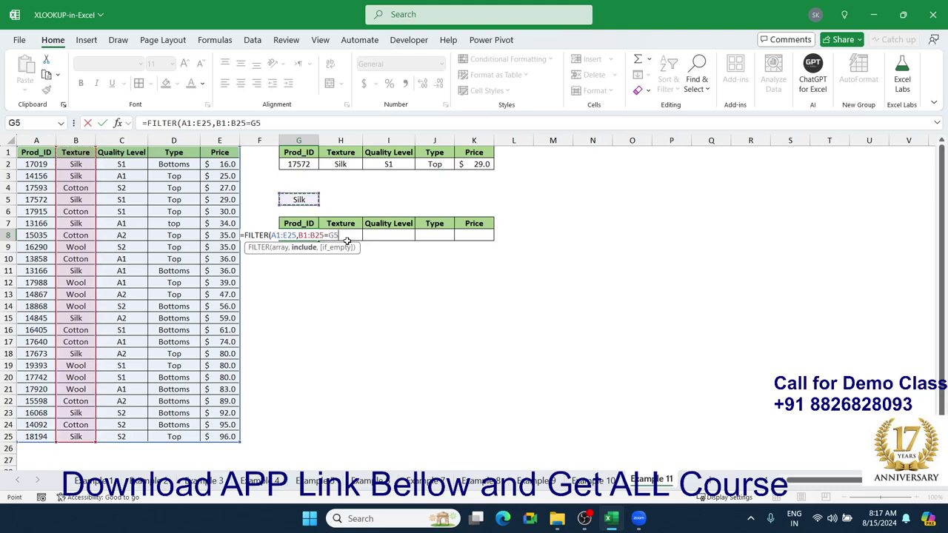
key("Return")
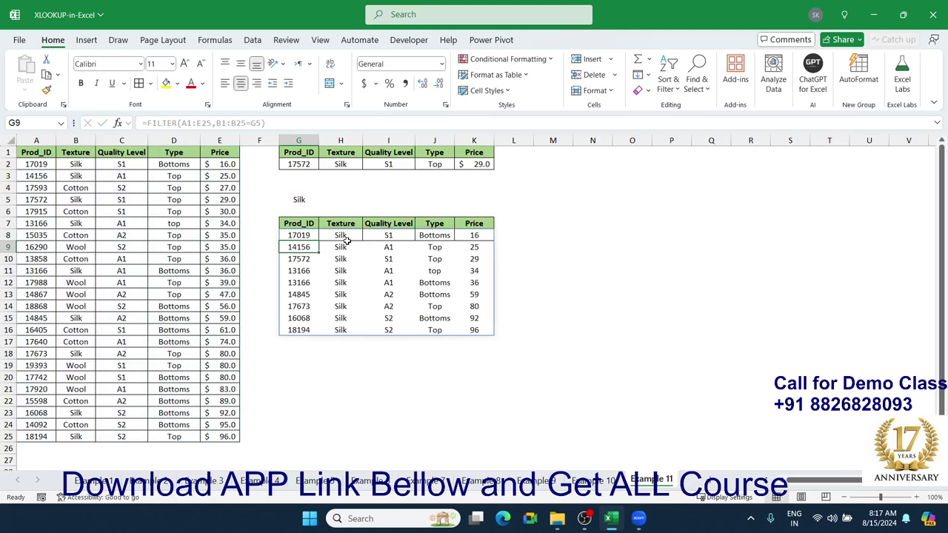
- Copy the results header row G7:K7 into M7:Q7 for a second table
key("Up")
key("Right")
key("Right")
key("Right")
key("Right")
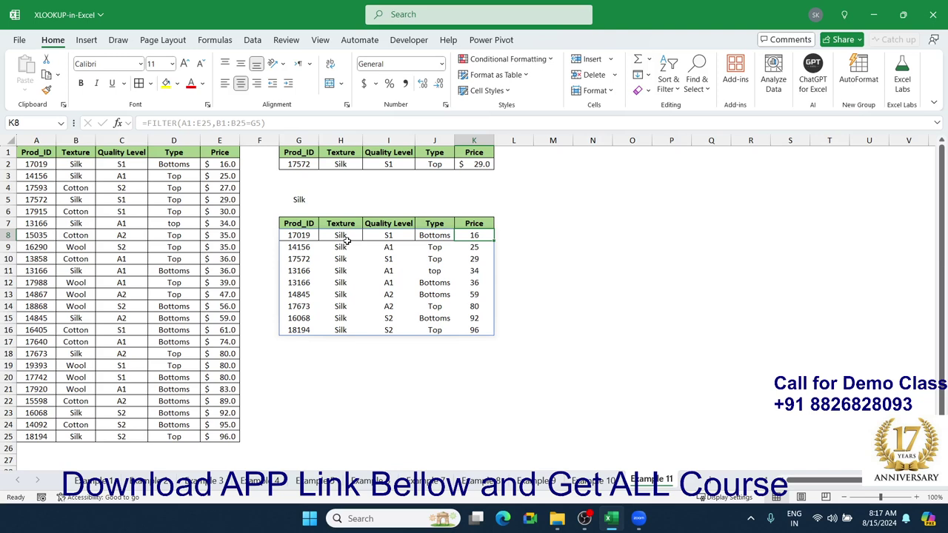
key("Up")
key("Up")
key("Left")
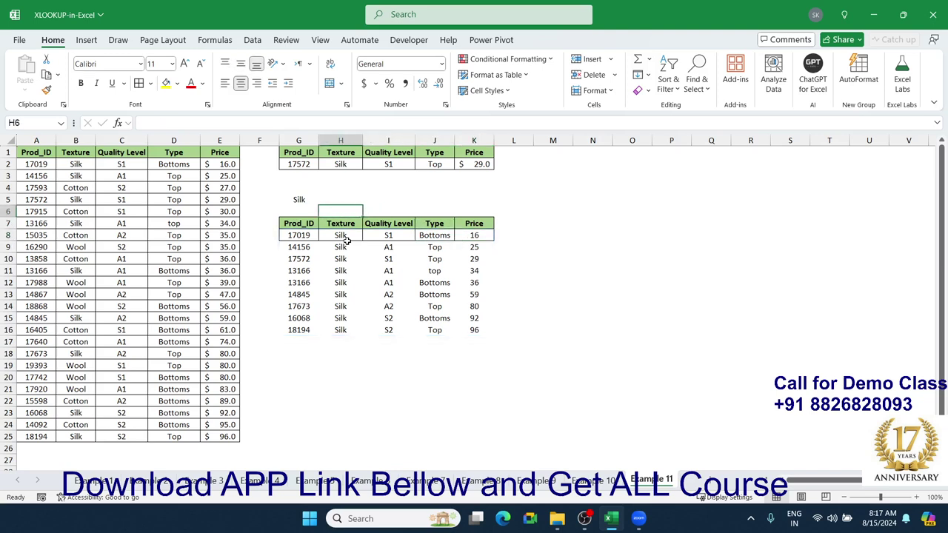
key("Left")
key("Left")
key("Left")
key("Down")
key("shift+Right")
key("shift+Right")
key("shift+Right")
key("ctrl+c")
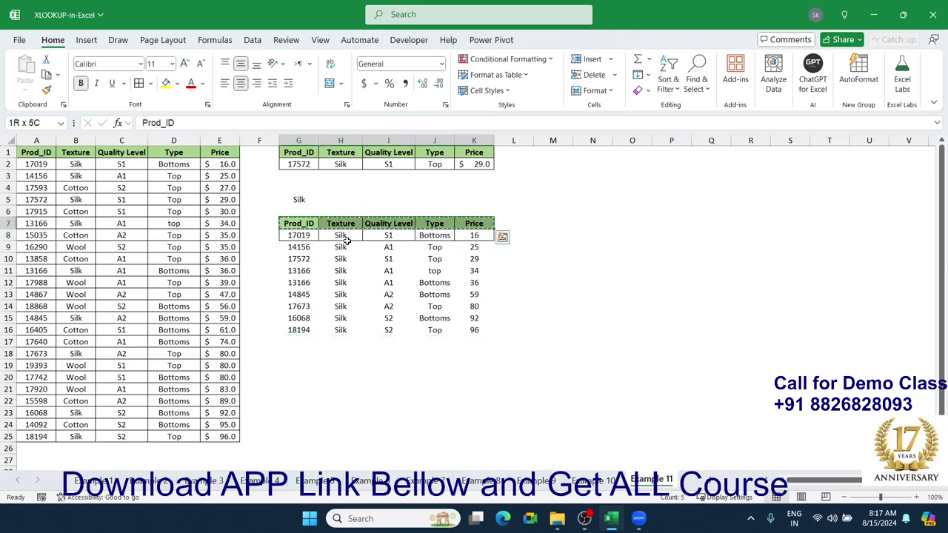
key("Right")
key("Right")
key("Right")
key("Right")
key("Right")
key("ctrl+v")
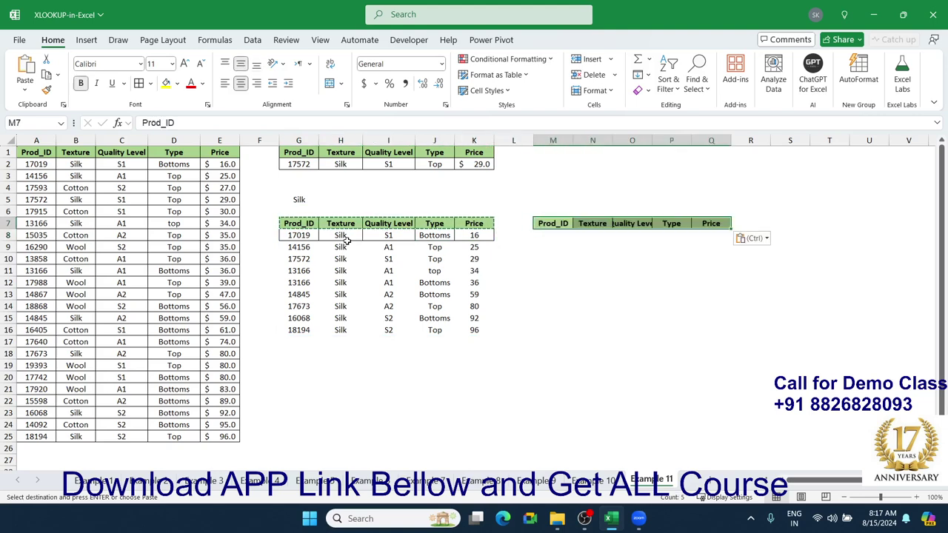
key("Escape")
key("Down")
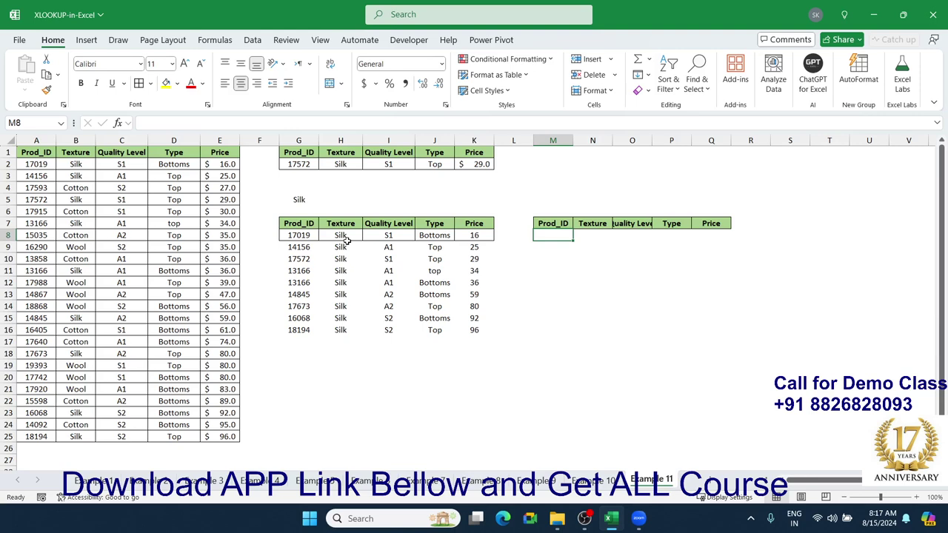
- Start an XLOOKUP in M8 with lookup value 1 and lookup range B2:B25
type("=")
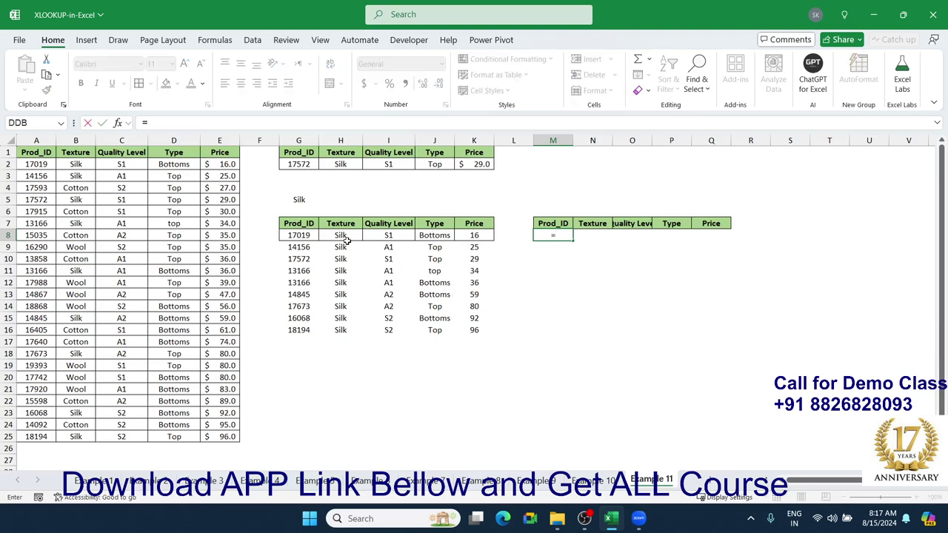
type("xl")
key("Tab")
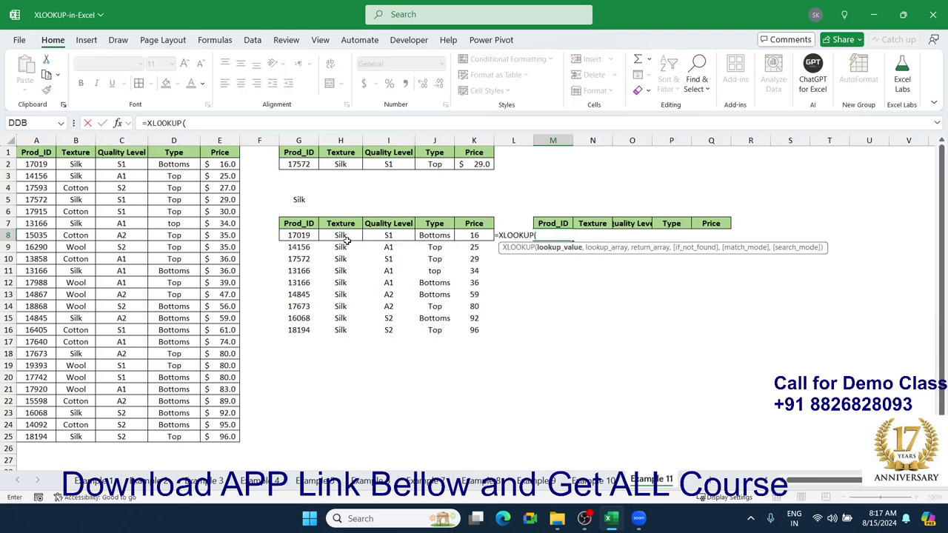
type("1,")
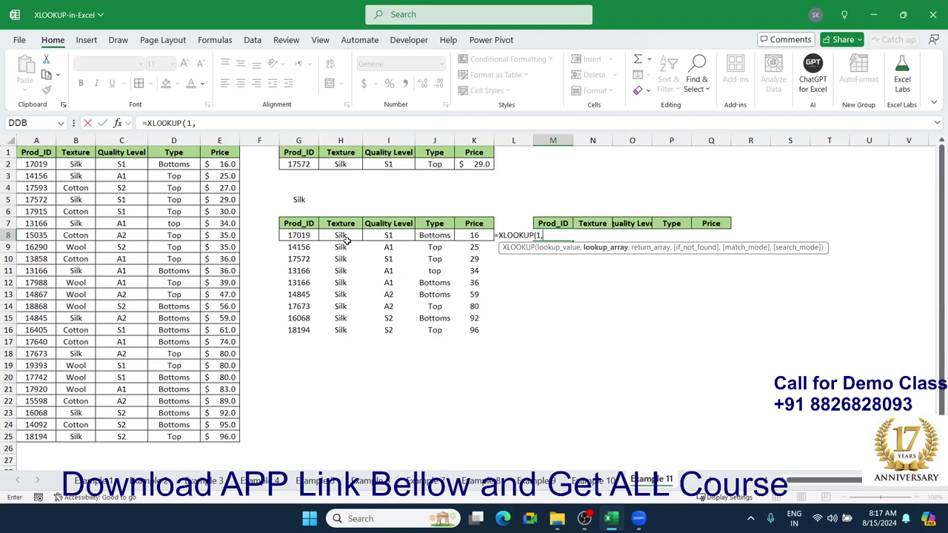
key("ctrl+Left")
key("ctrl+Left")
key("ctrl+Left")
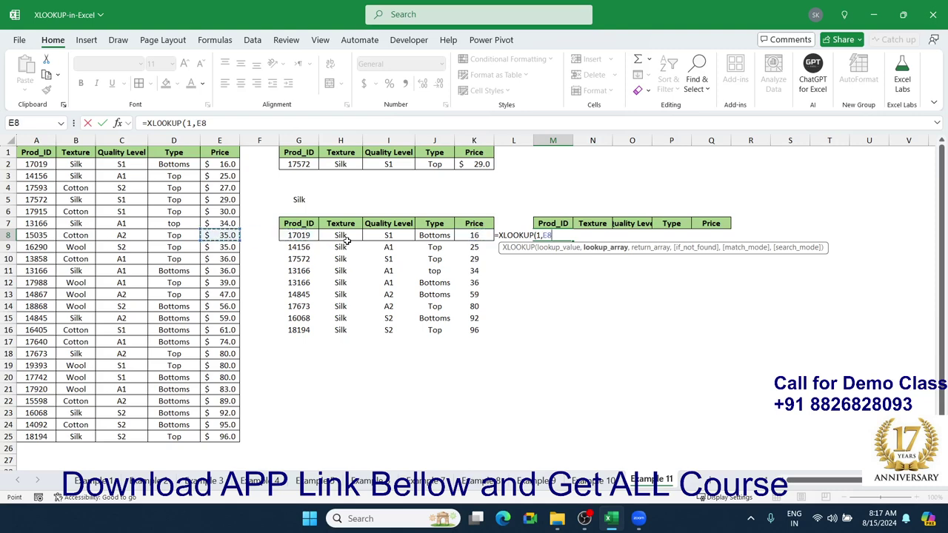
key("ctrl+Left")
key("ctrl+Right")
key("ctrl+Left")
key("ctrl+Up")
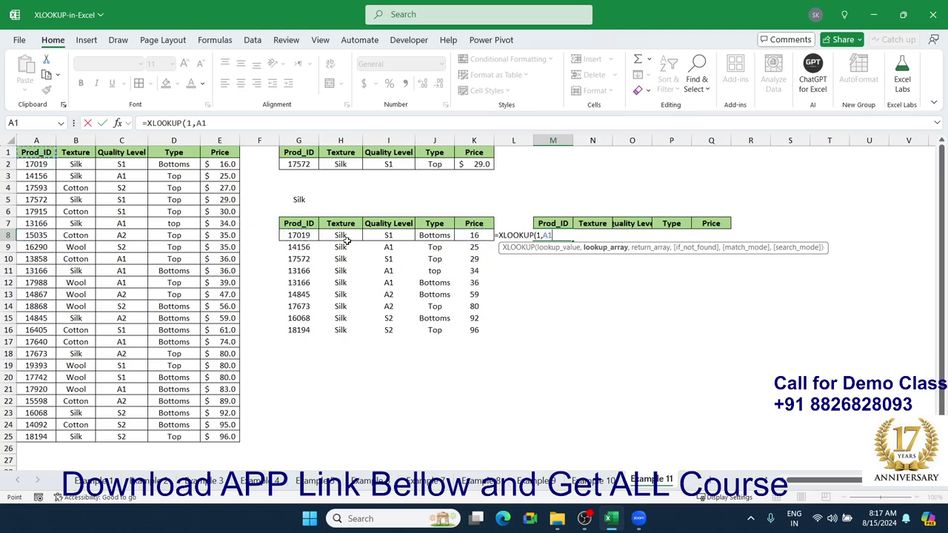
key("Right")
key("Down")
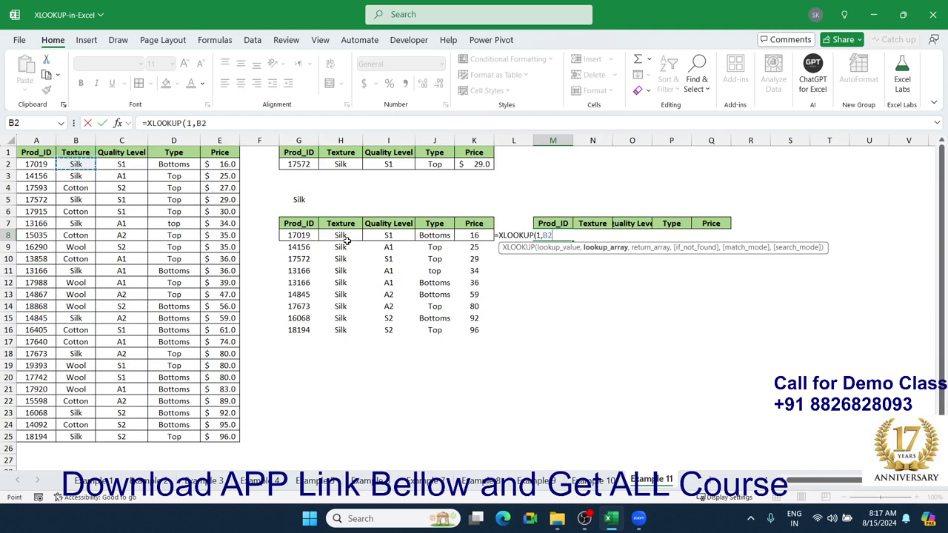
key("ctrl+shift+Down")
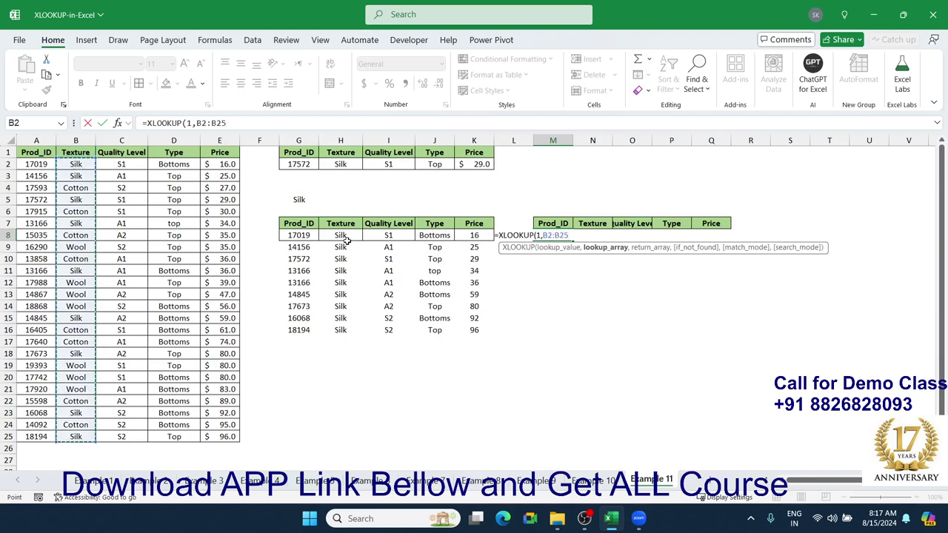
- Complete it as =XLOOKUP(1,B2:B25=G5,A2:E25) and commit, which shows #N/A
type("=")
key("Up")
key("Up")
key("Up")
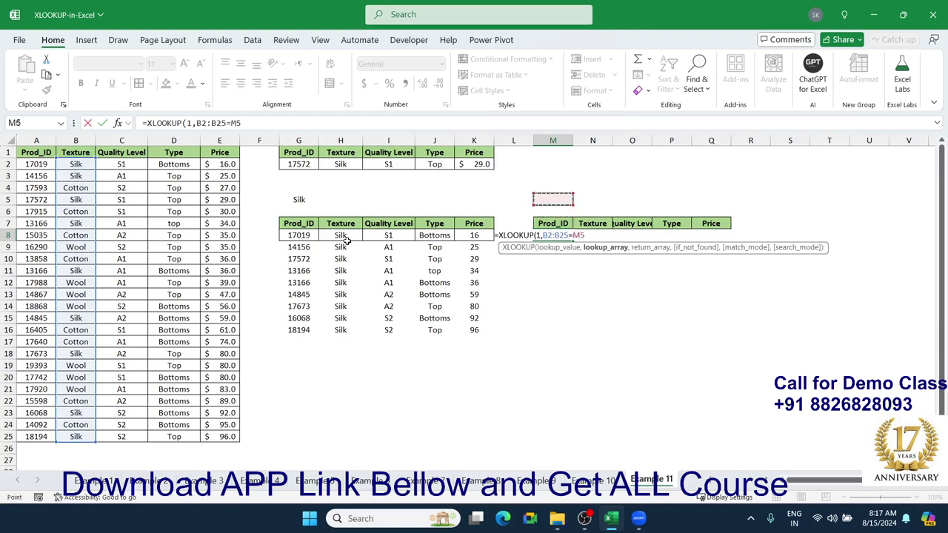
key("Left")
key("Left")
key("Left")
key("Left")
key("Left")
key("Left")
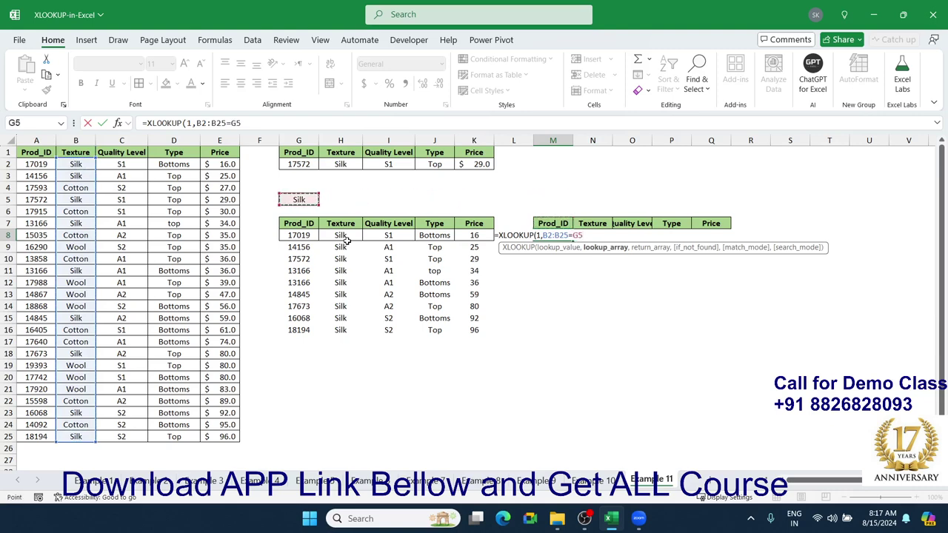
type(",")
key("Left")
key("Left")
key("Left")
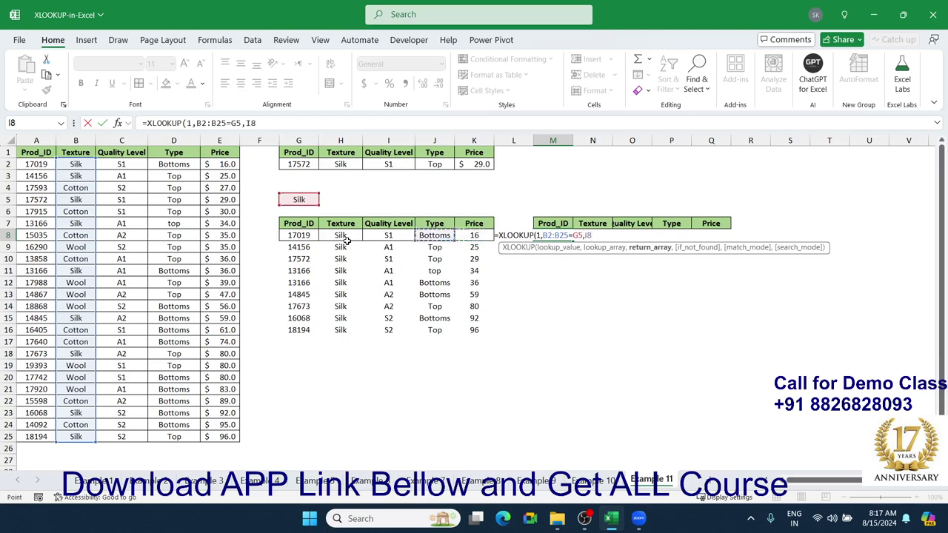
key("Left")
key("Left")
key("Left")
key("Left")
key("Left")
key("Left")
key("Left")
key("Left")
key("Up")
key("Up")
key("Up")
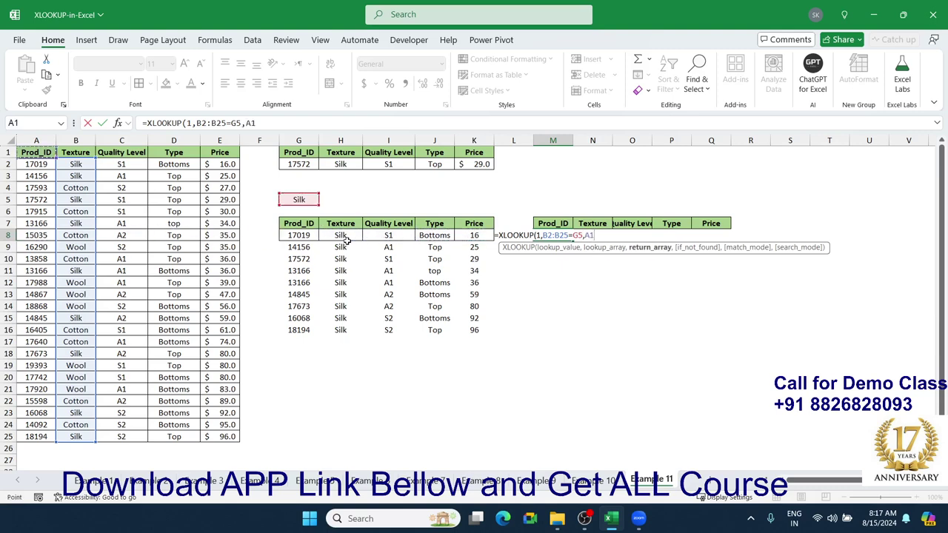
key("Down")
key("ctrl+shift+Right")
key("ctrl+shift+Down")
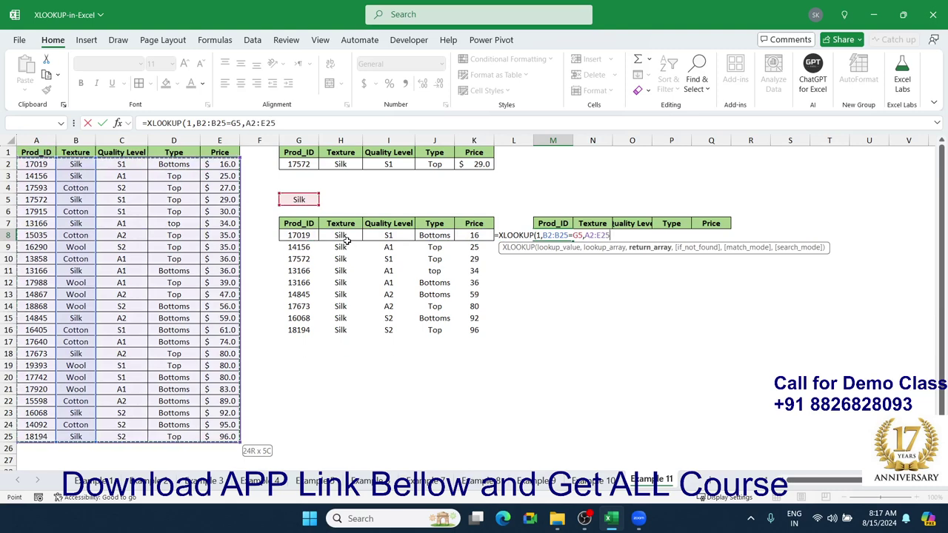
key("Return")
key("Up")
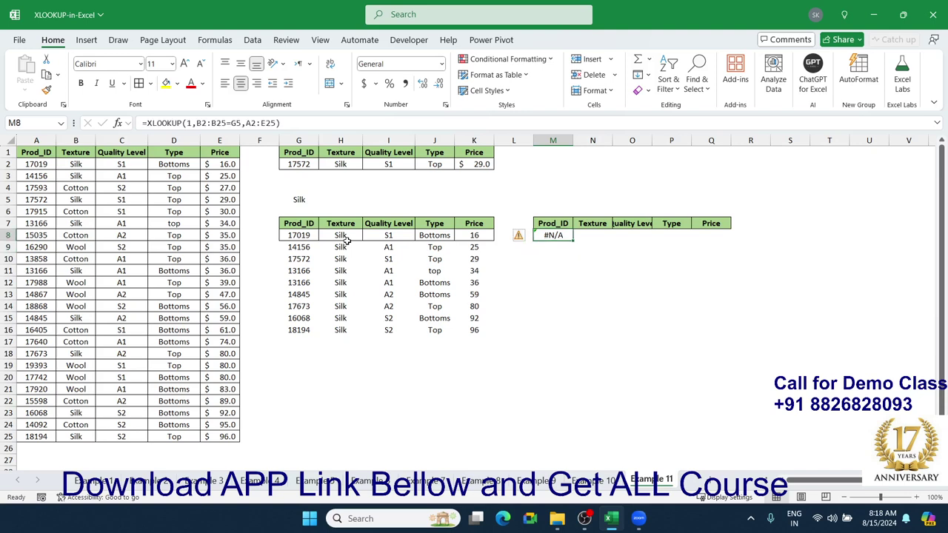
- Enter the XLOOKUP as an array formula across M8:Q16 with TRUE as the lookup value
left_click_drag(563, 237, 696, 331)
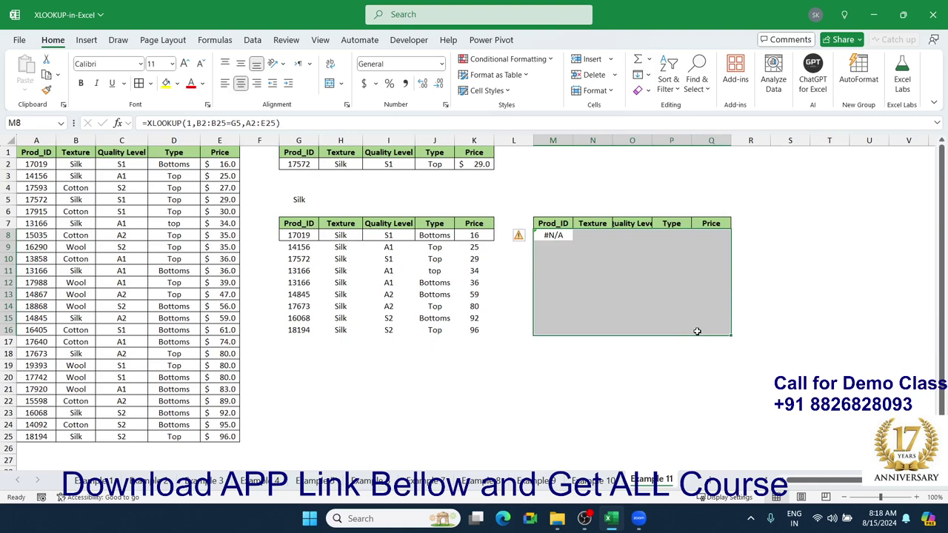
key("F2")
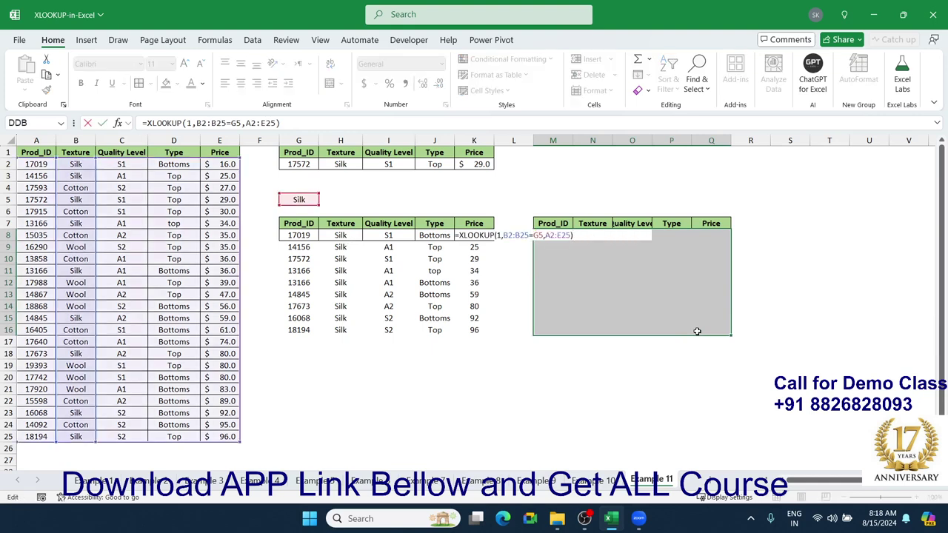
key("ctrl+shift+Return")
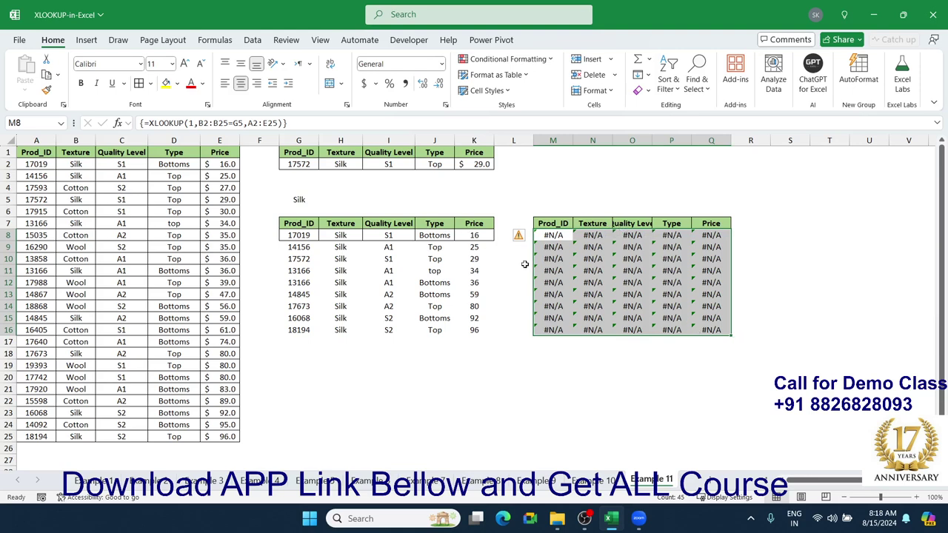
left_click(194, 124)
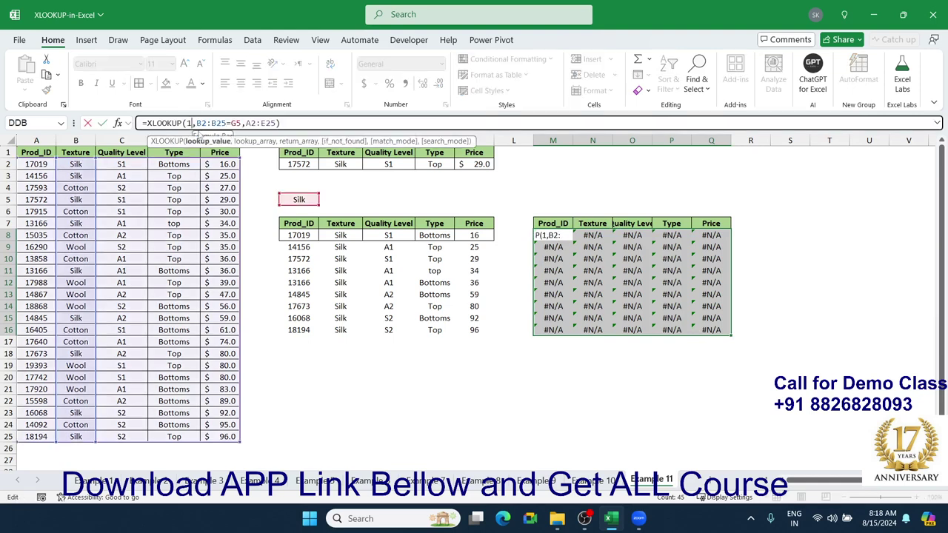
key("BackSpace")
type("t")
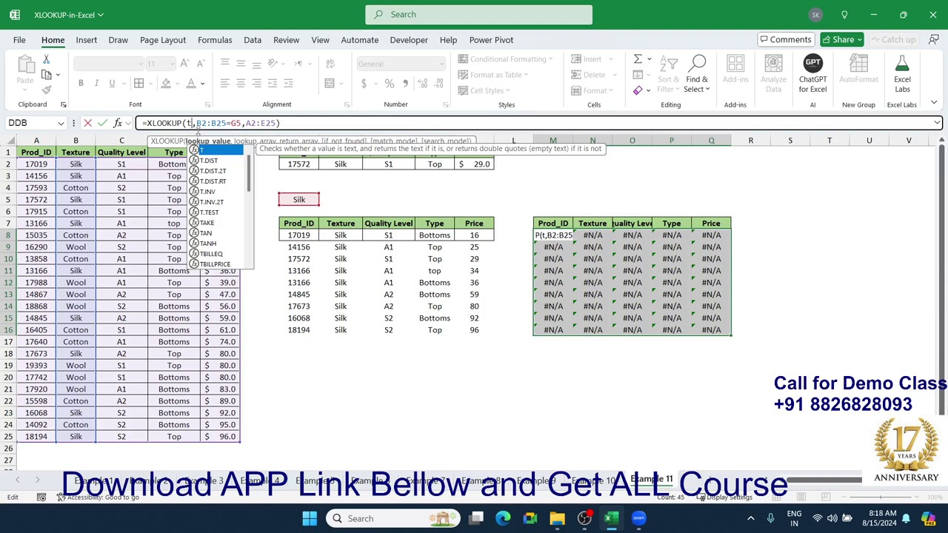
type("rue")
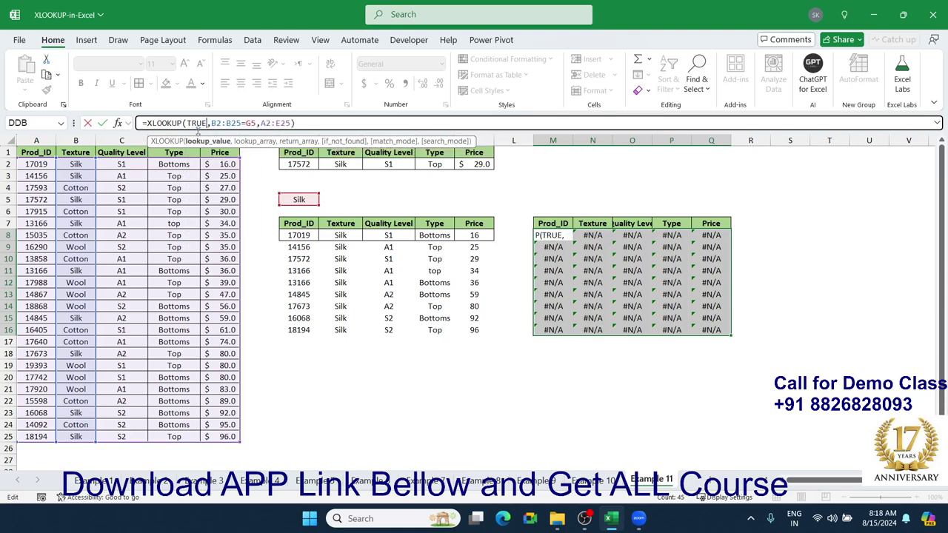
key("ctrl+shift+Return")
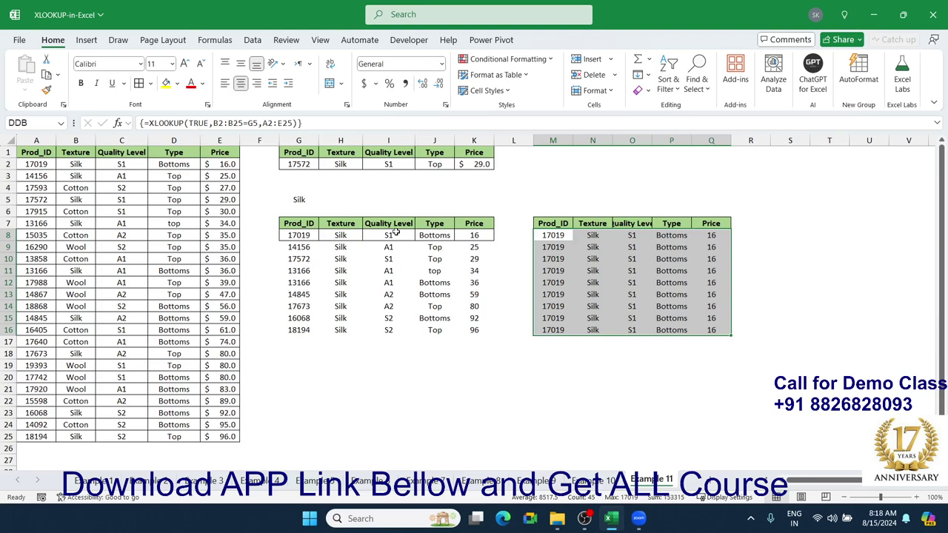
- Compare the FILTER and XLOOKUP formulas, then undo the extra array rows below row 8
left_click_drag(307, 237, 437, 235)
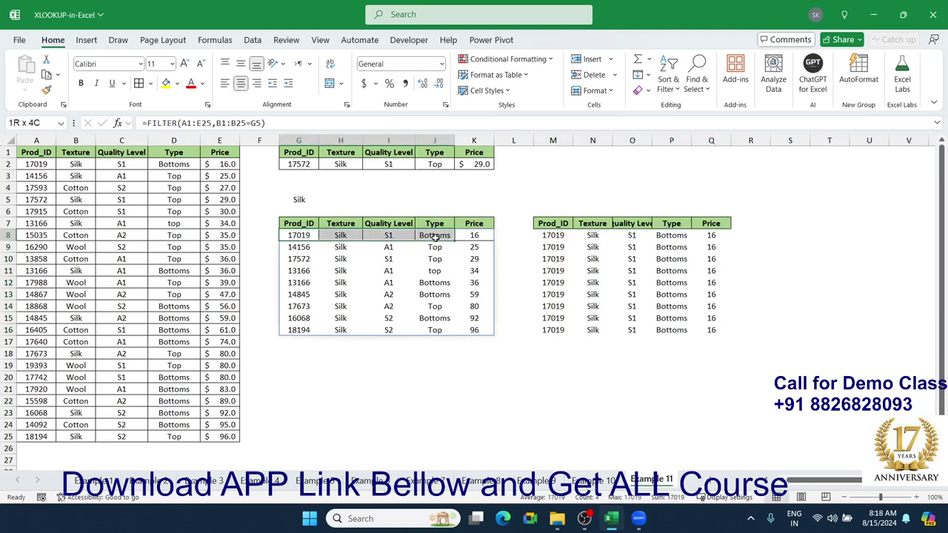
left_click(396, 260)
left_click(548, 235)
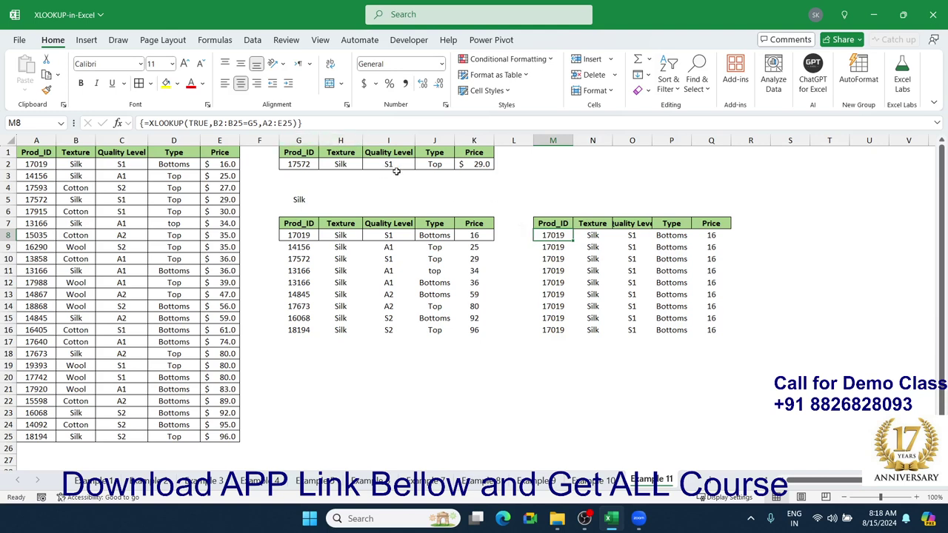
left_click(554, 247)
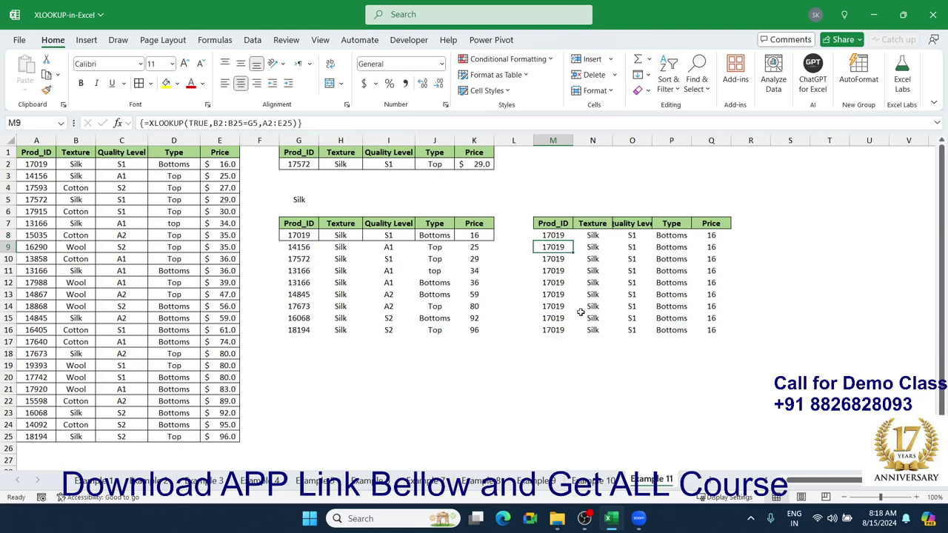
left_click(554, 234)
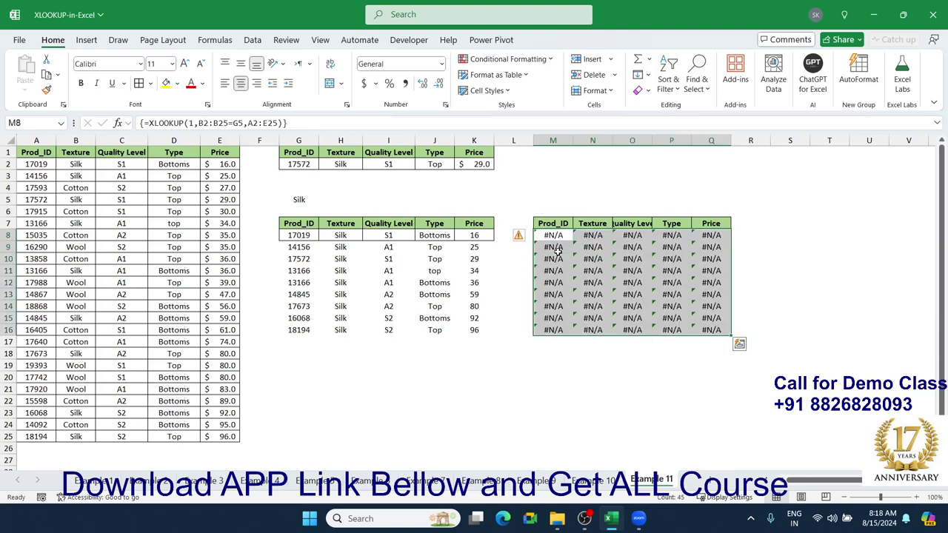
key("ctrl+z")
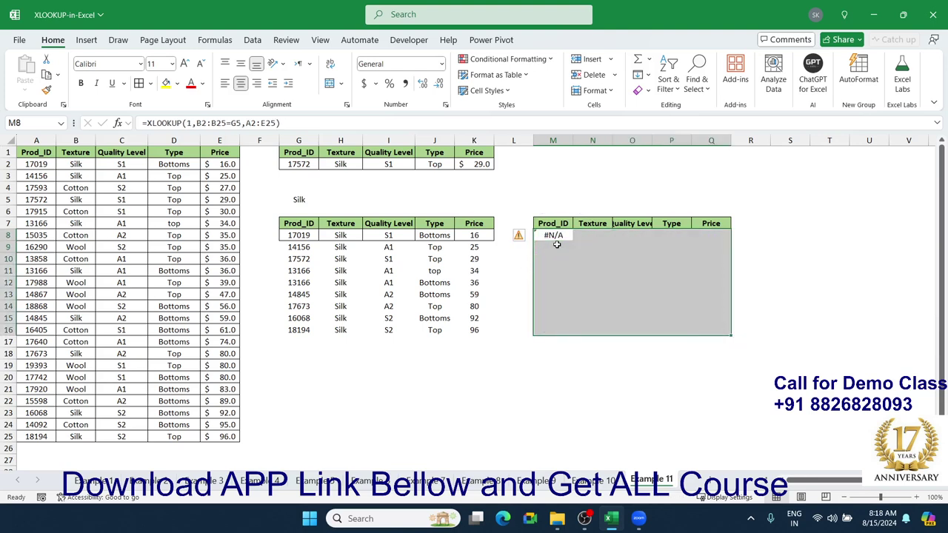
- Re-enter the XLOOKUP as an array formula limited to M8:Q8, mistyping the lookup value as 'trye'
left_click_drag(556, 236, 703, 238)
key("F2")
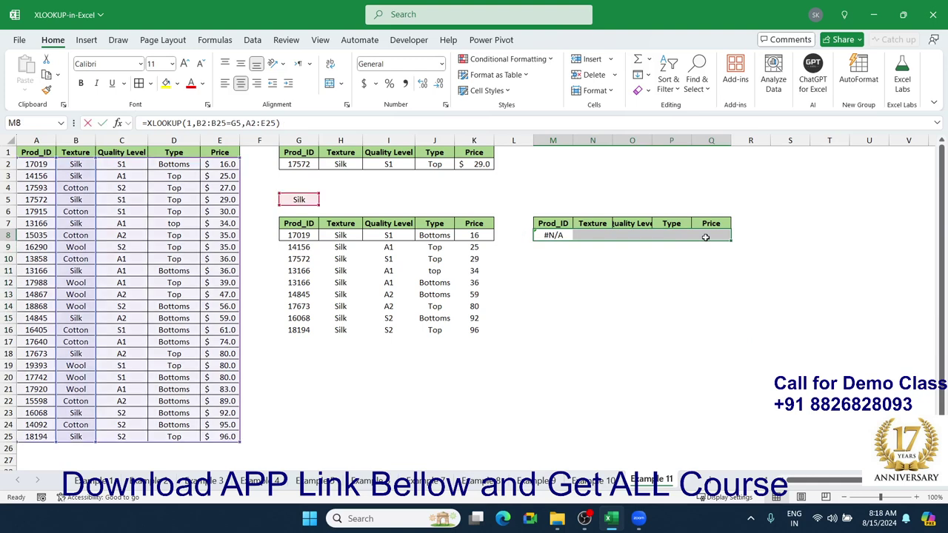
key("ctrl+shift+Return")
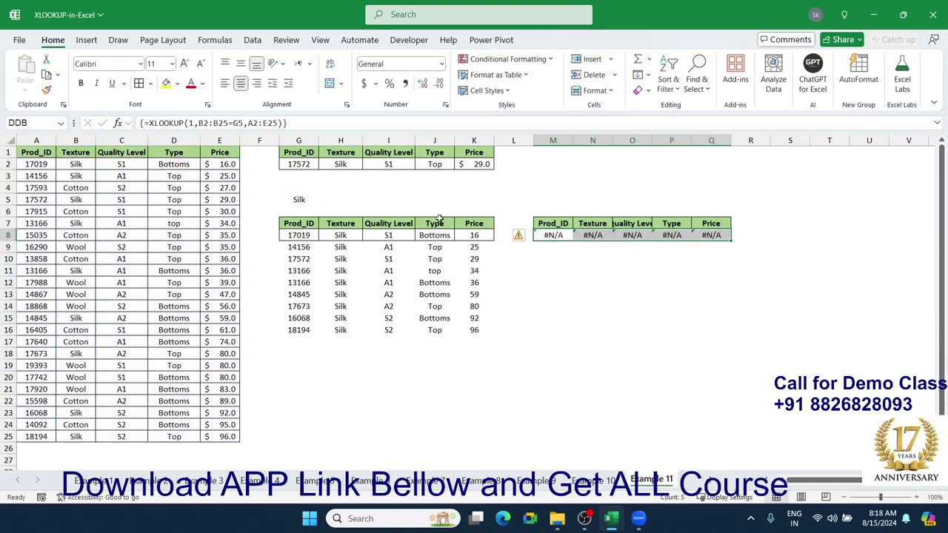
double_click(188, 123)
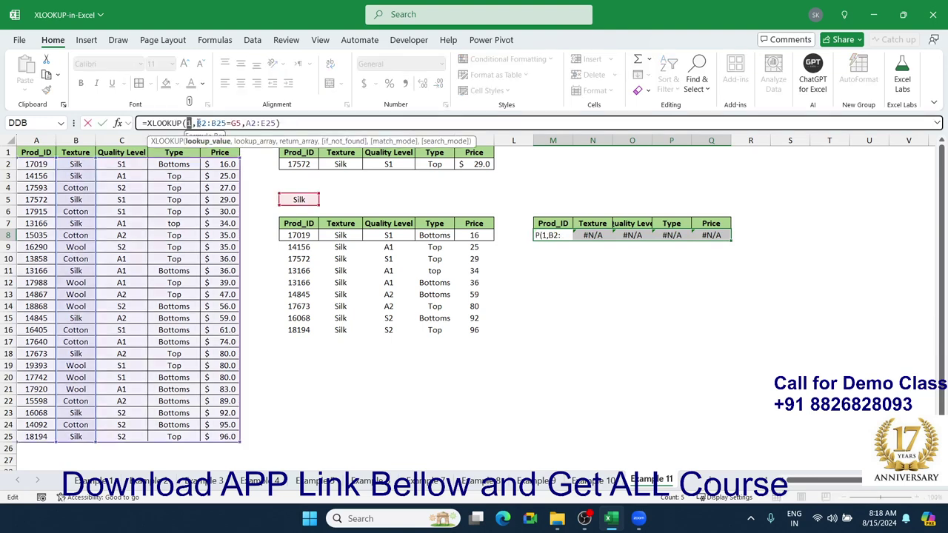
type("trye")
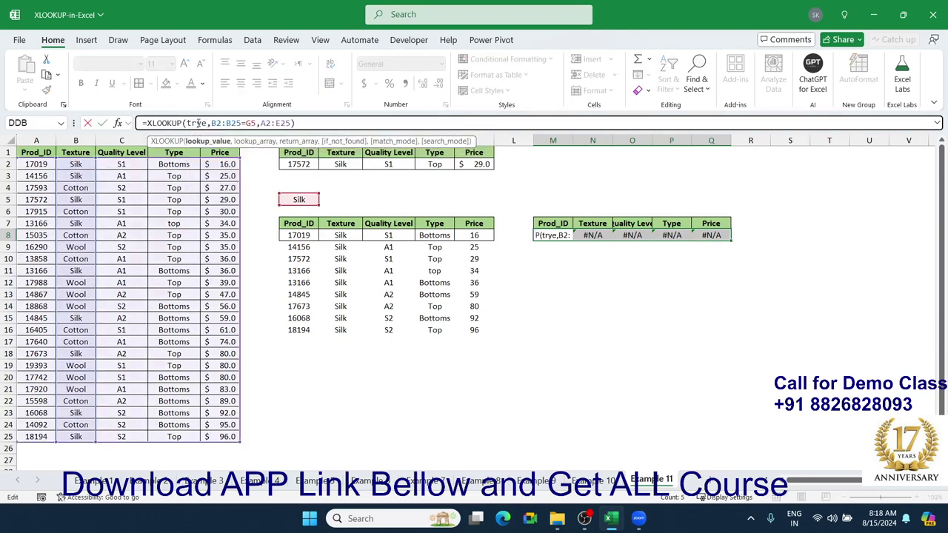
key("Return")
key("Return")
key("ctrl+shift+Return")
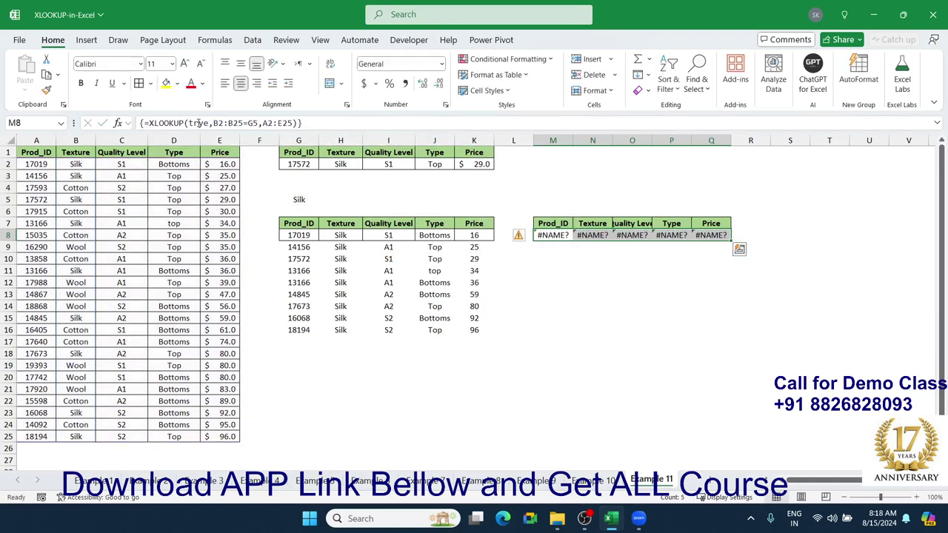
- Correct the lookup value to TRUE and commit it as an array formula
left_click(199, 123)
double_click(197, 123)
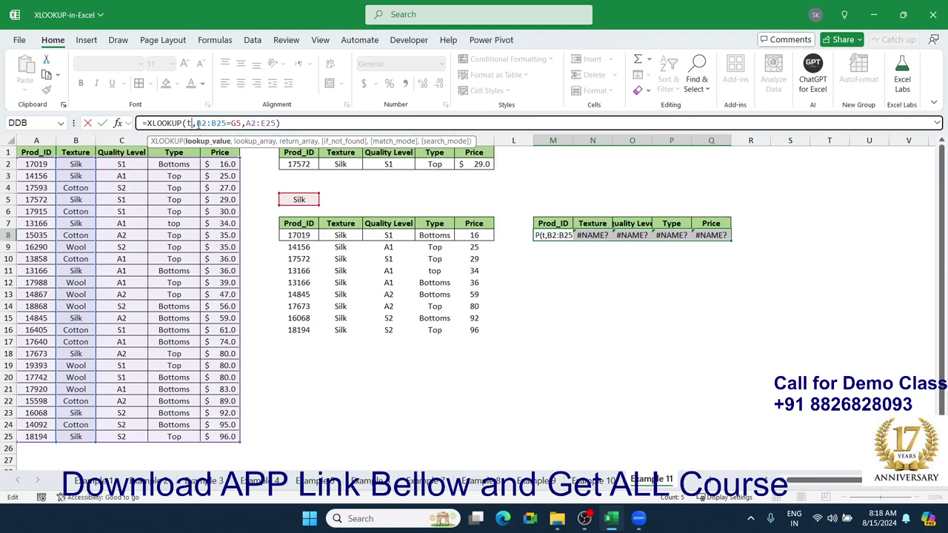
type("true")
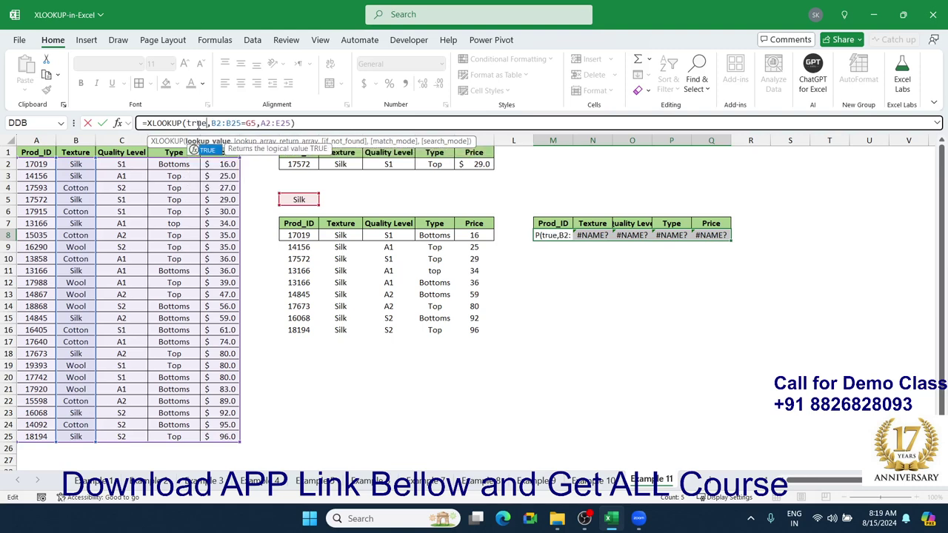
key("Return")
key("Return")
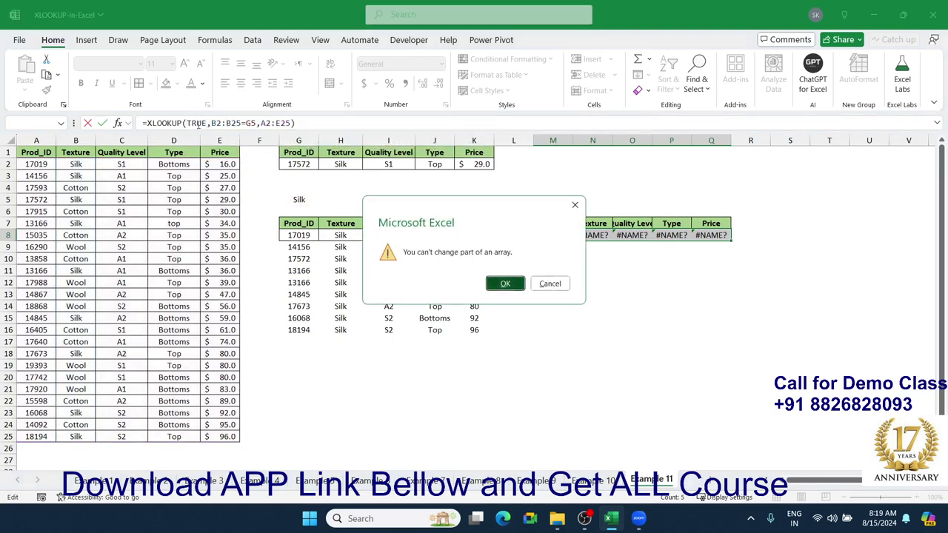
key("ctrl+shift+Return")
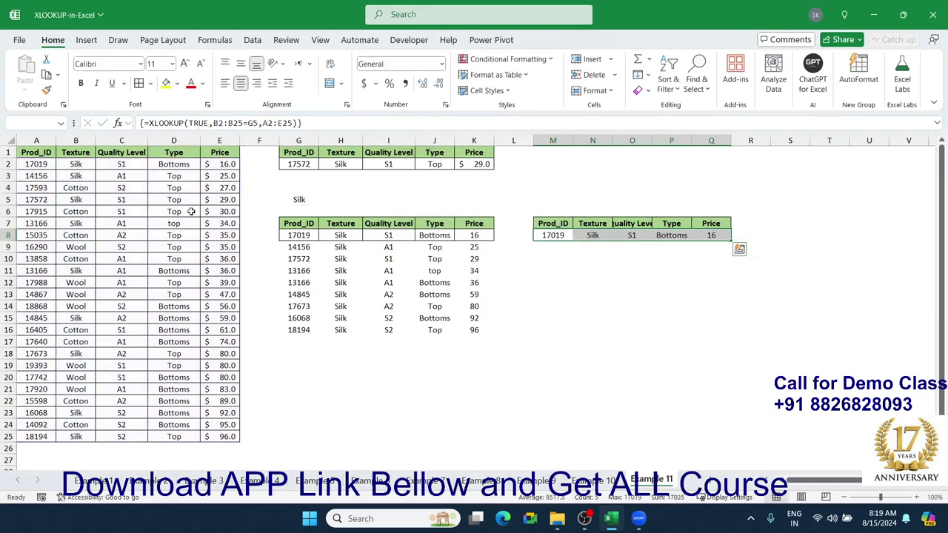
- Enter A1 in H5 as the quality level criterion
left_click(336, 199)
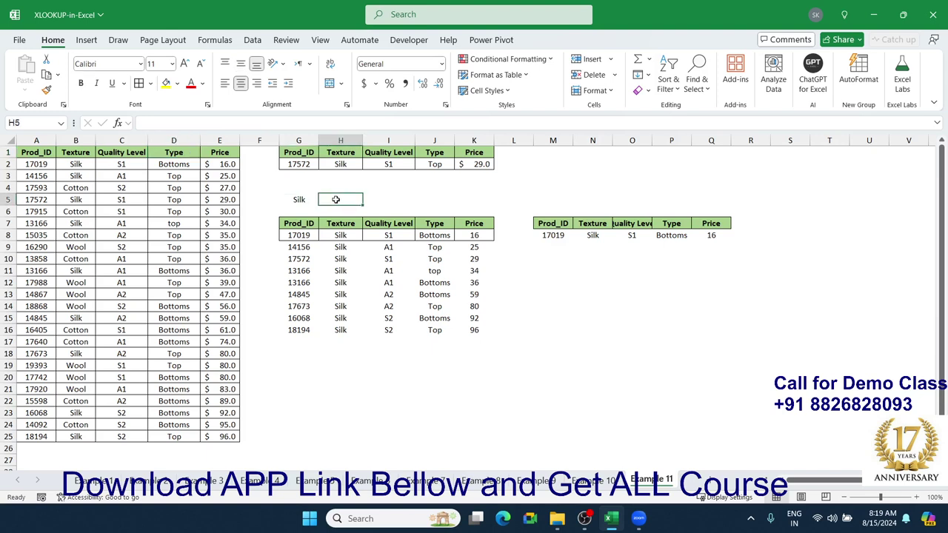
left_click(131, 152)
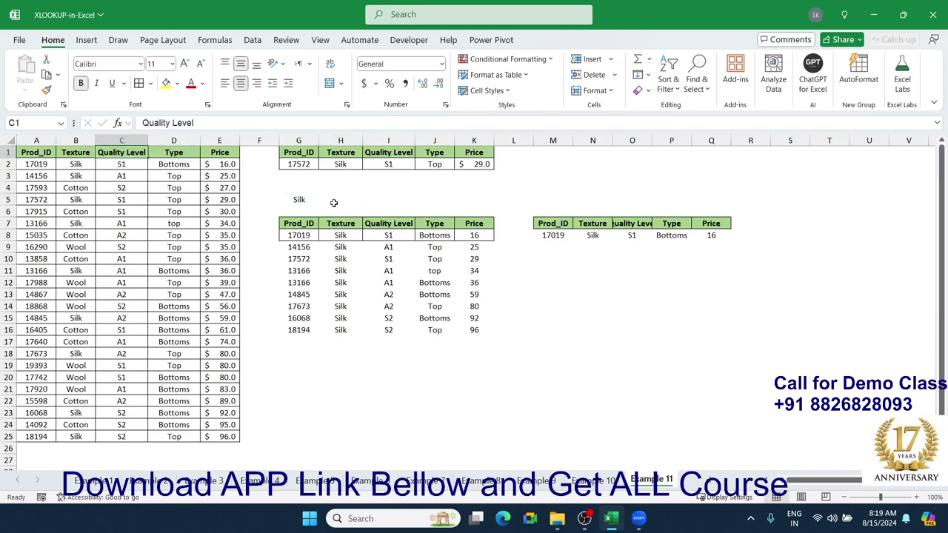
left_click(333, 201)
type("A")
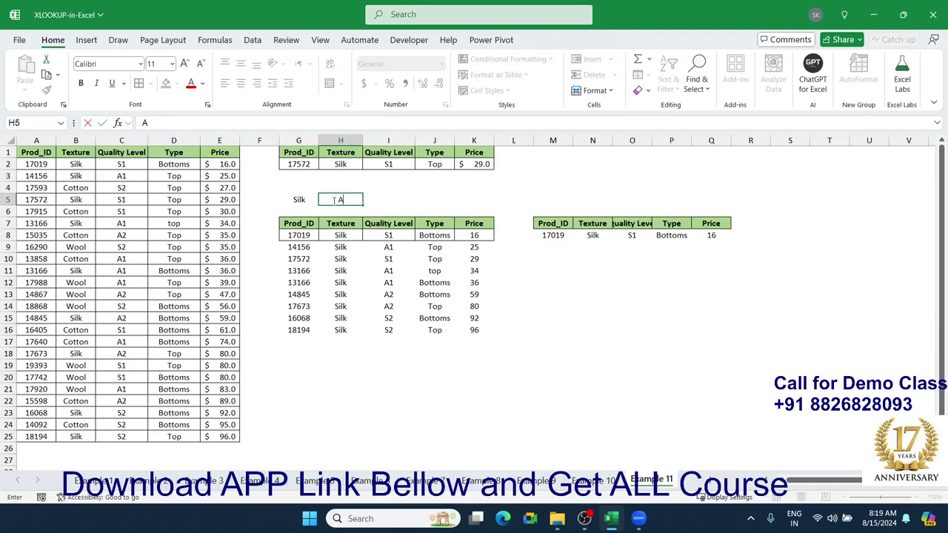
type("1")
left_click(305, 236)
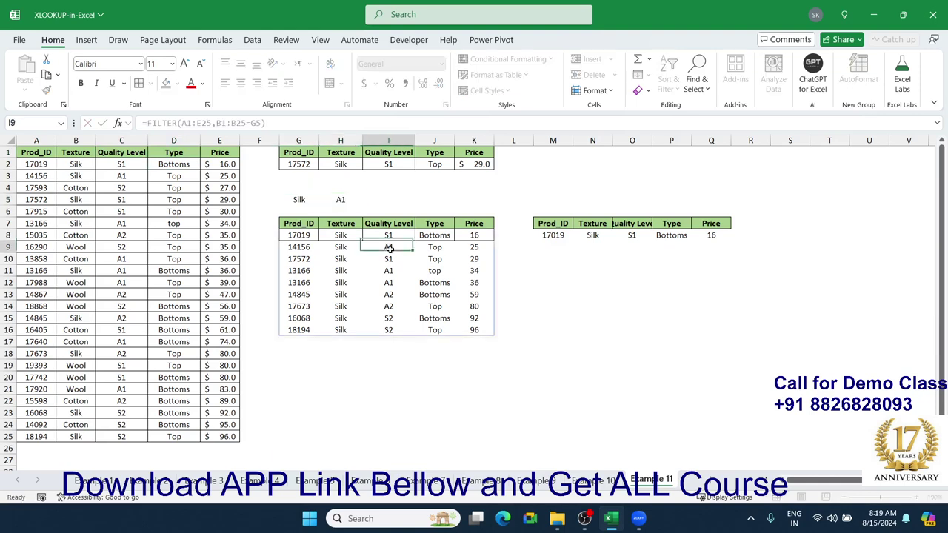
- Change G8 to =FILTER(A1:E25,(B1:B25=G5)*(C1:C25=H5)), accepting Excel's parenthesis correction
double_click(305, 236)
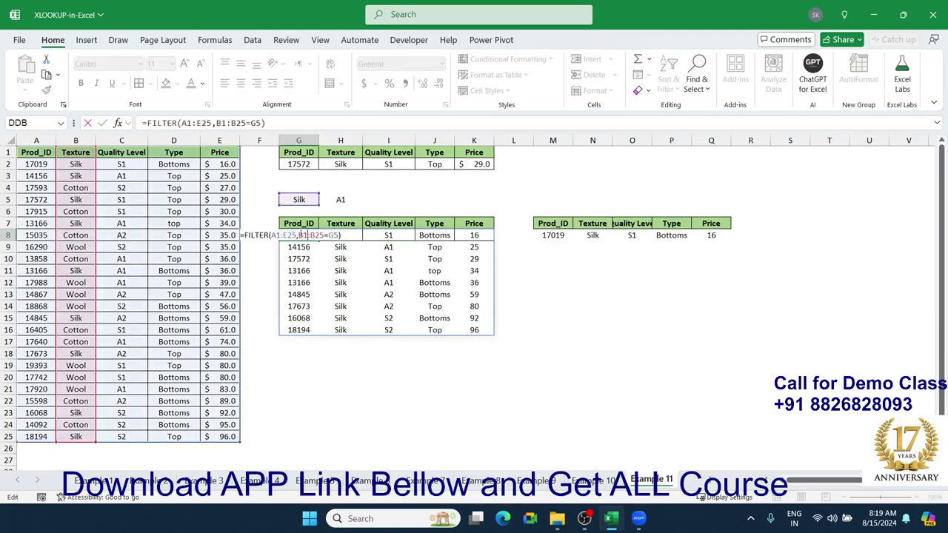
left_click(274, 125)
key("BackSpace")
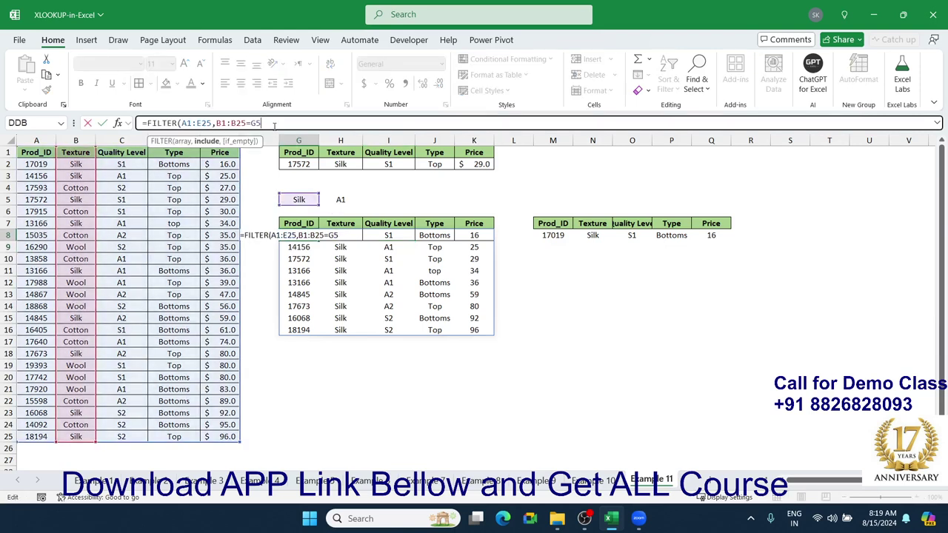
key("Left")
key("Left")
key("Left")
type("(")
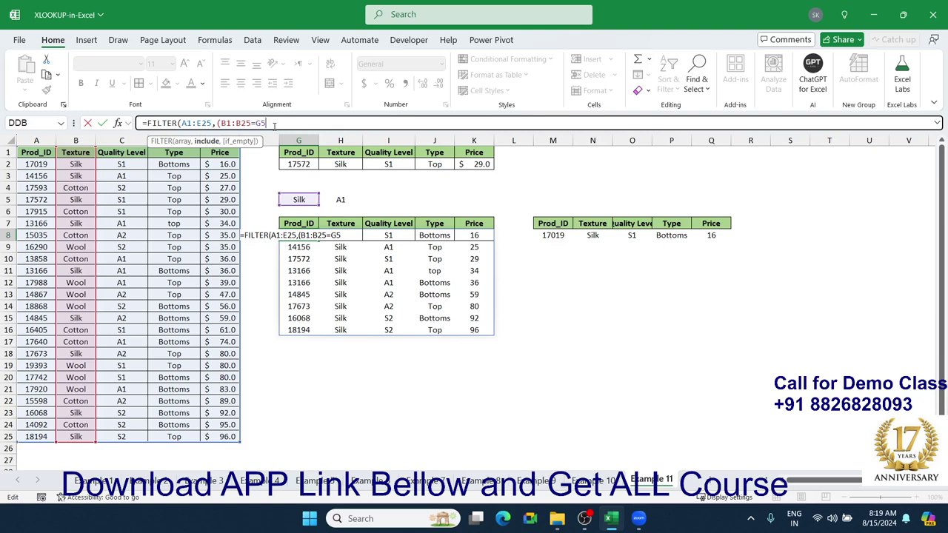
type(")*")
left_click(129, 152)
key("ctrl+shift+Down")
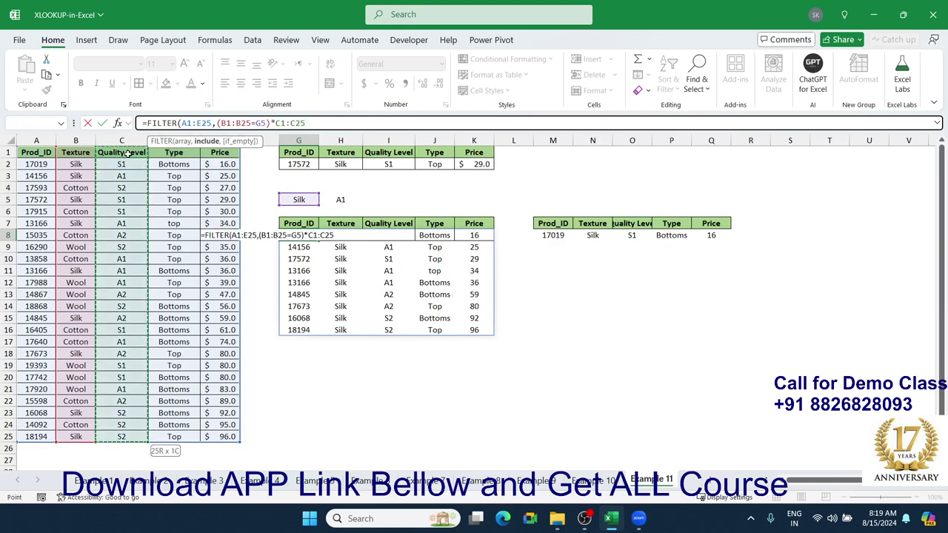
type("=")
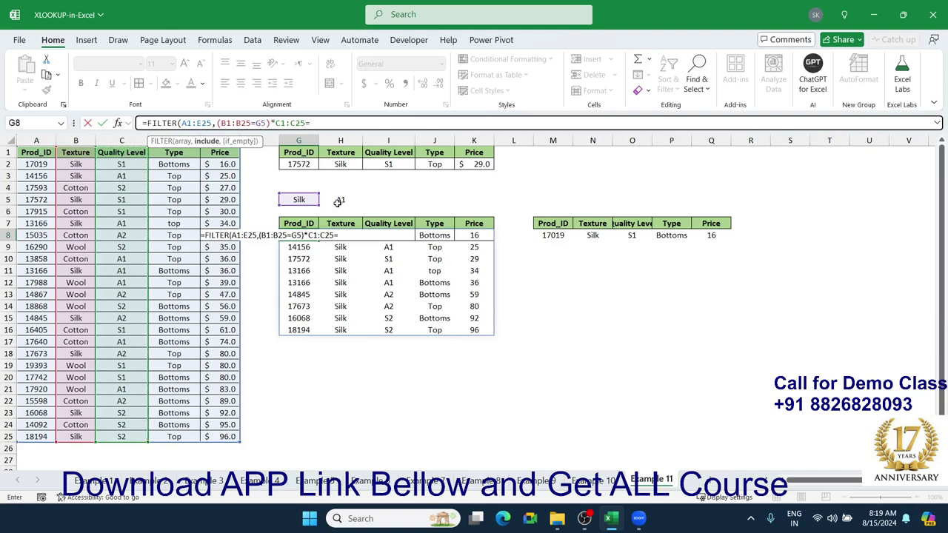
left_click(337, 201)
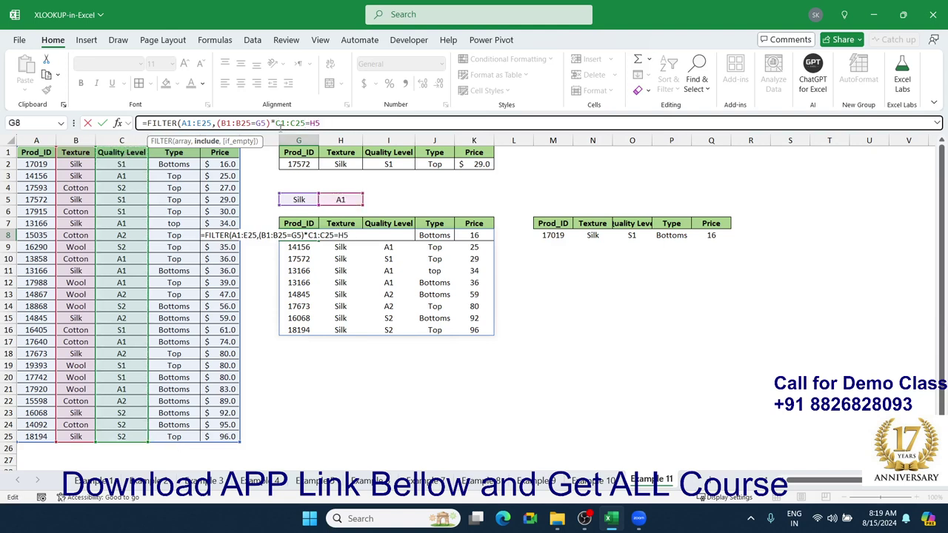
left_click(278, 123)
type("(")
type(")")
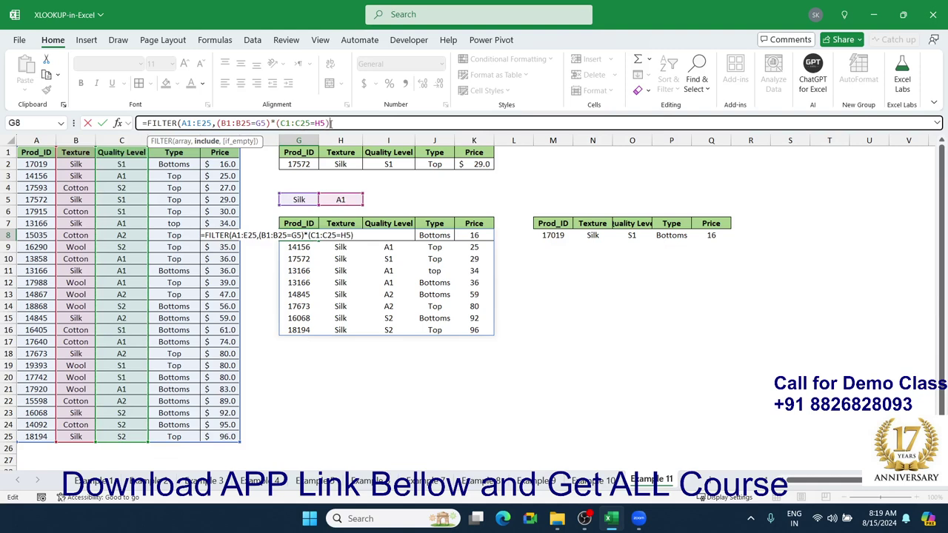
key("Return")
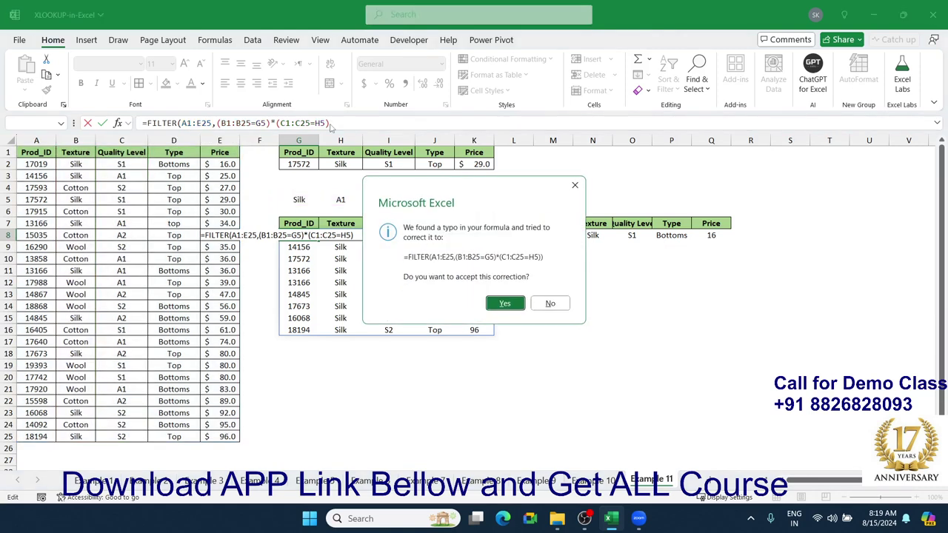
key("Return")
key("Up")
key("Right")
key("Right")
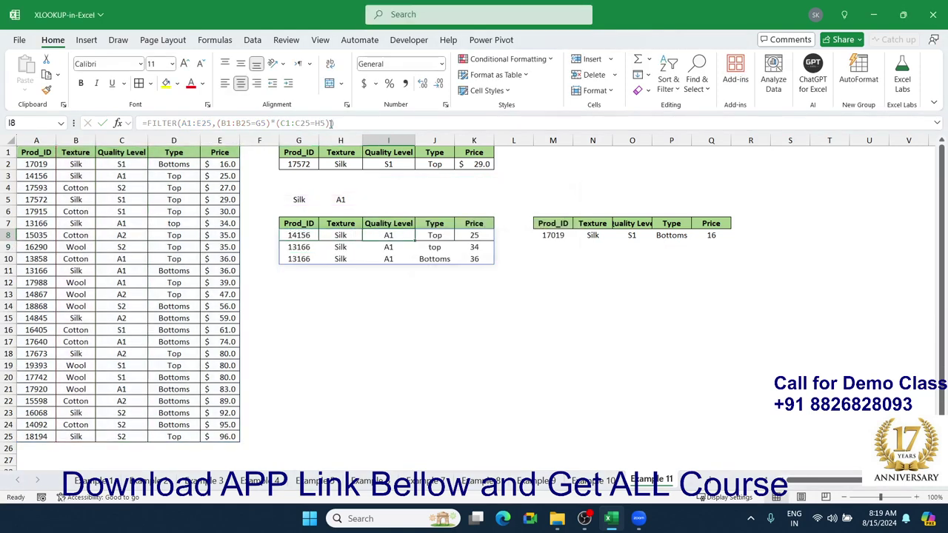
key("Right")
key("Right")
key("Right")
key("Right")
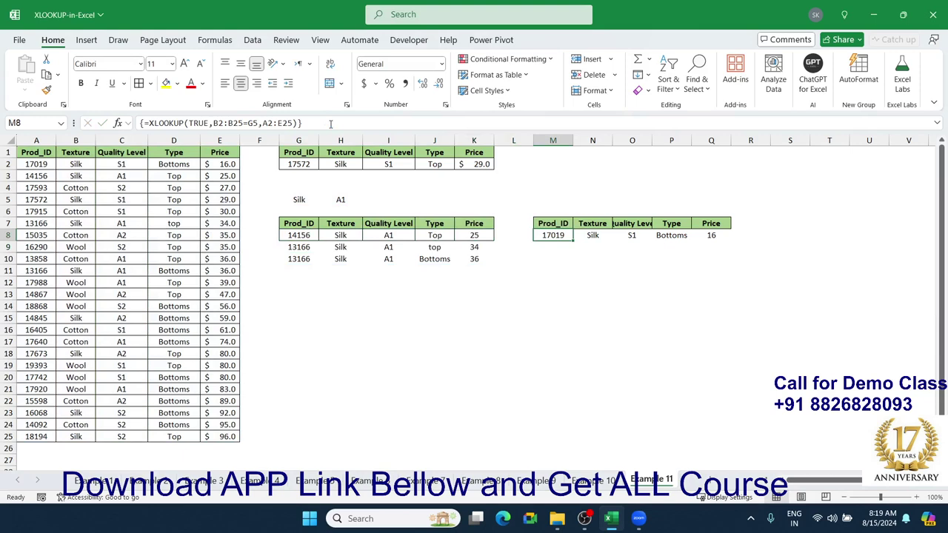
- Change the XLOOKUP criterion to (B2:B25=G5)*(C2:C25=H5) and enter it as an array formula
left_click(330, 123)
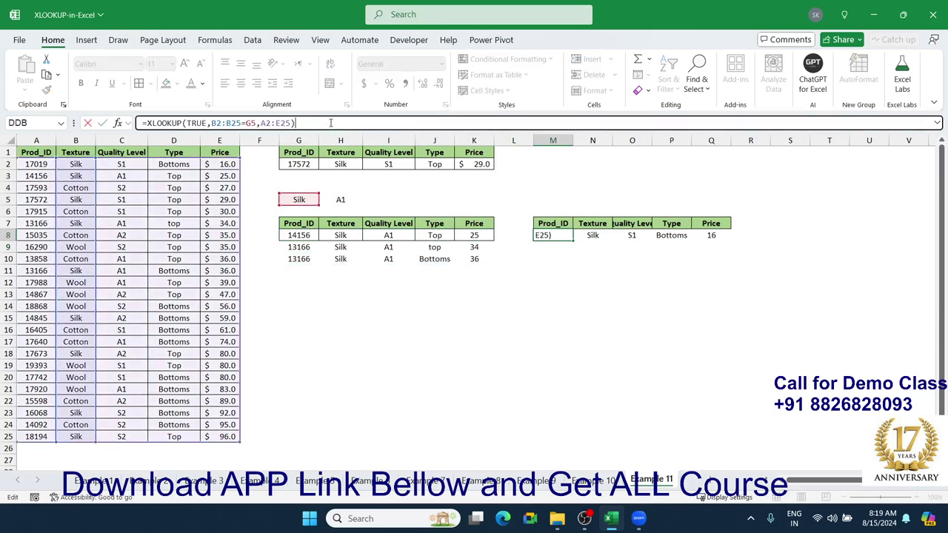
double_click(213, 123)
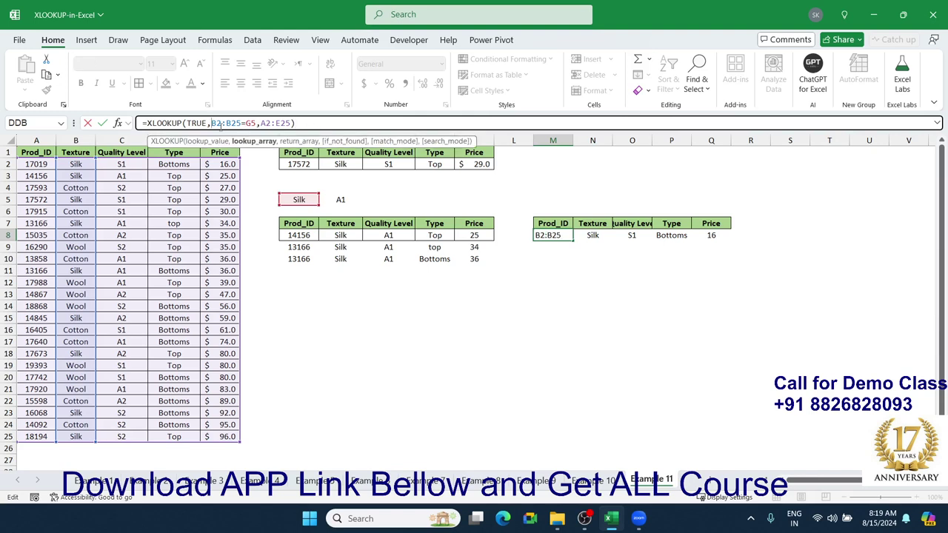
left_click(213, 123)
type("(")
left_click(261, 123)
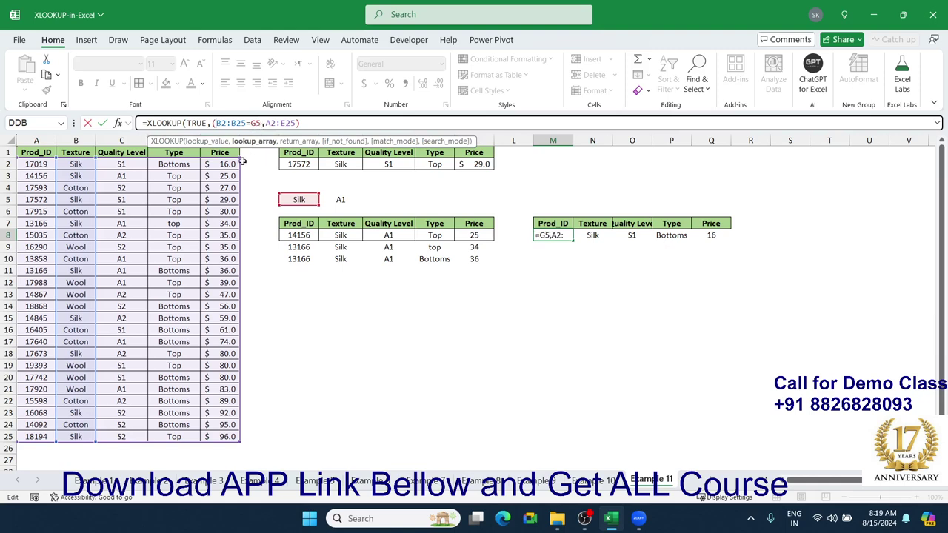
type(")")
type("*")
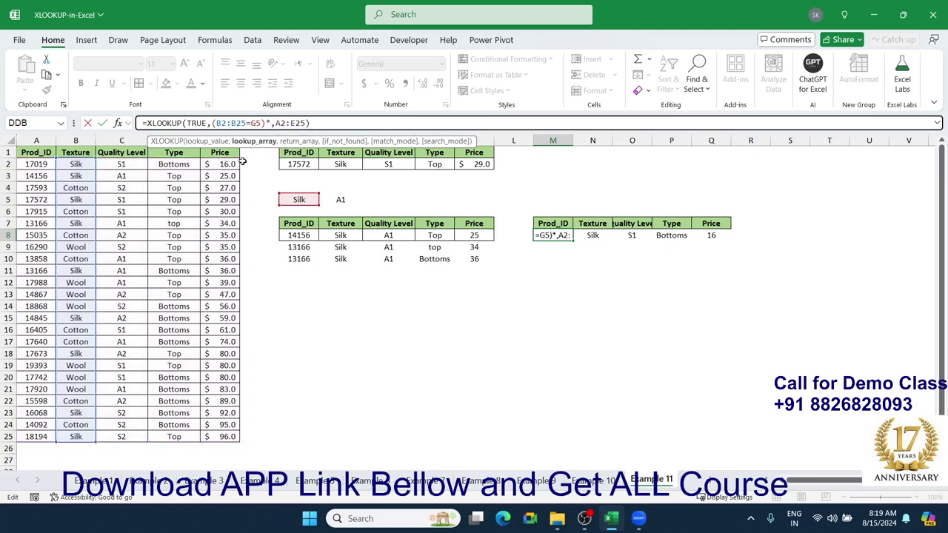
type("(")
left_click(126, 164)
key("ctrl+shift+Down")
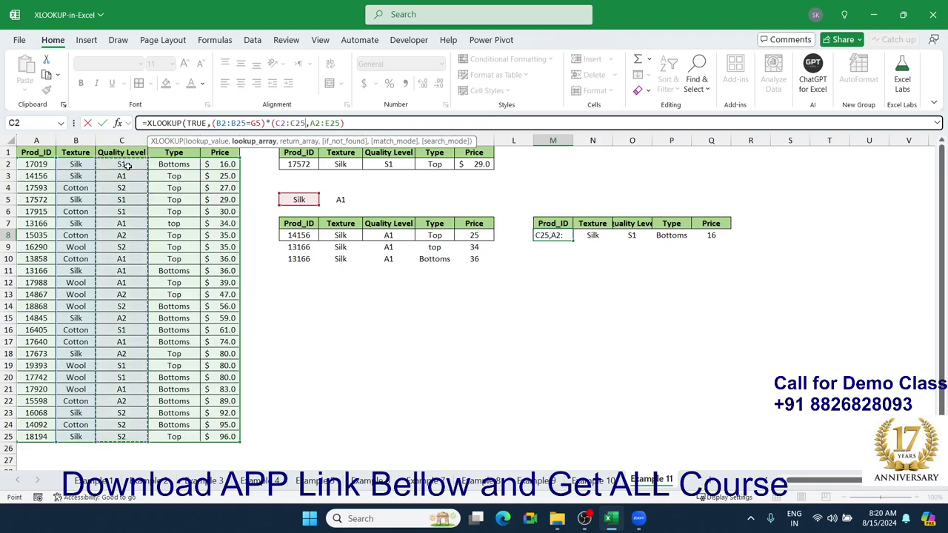
type("=")
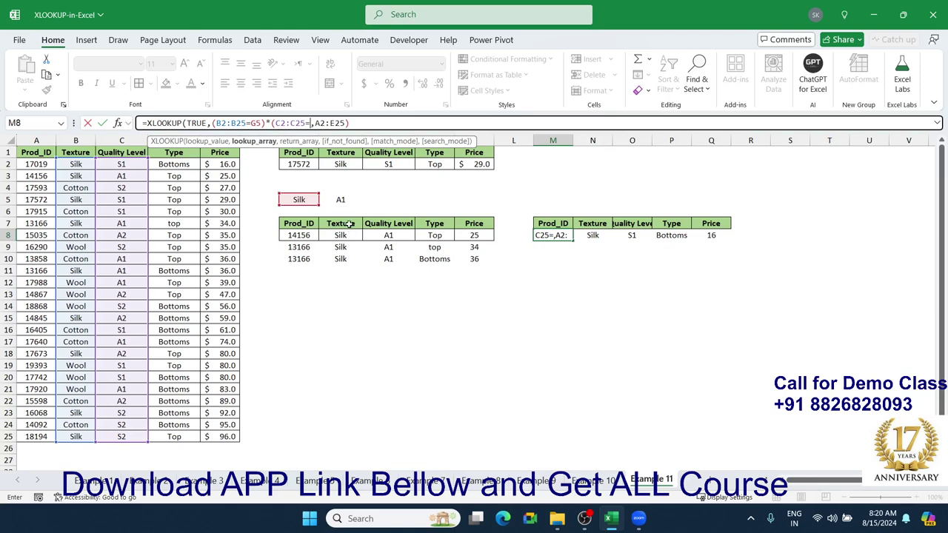
left_click(342, 202)
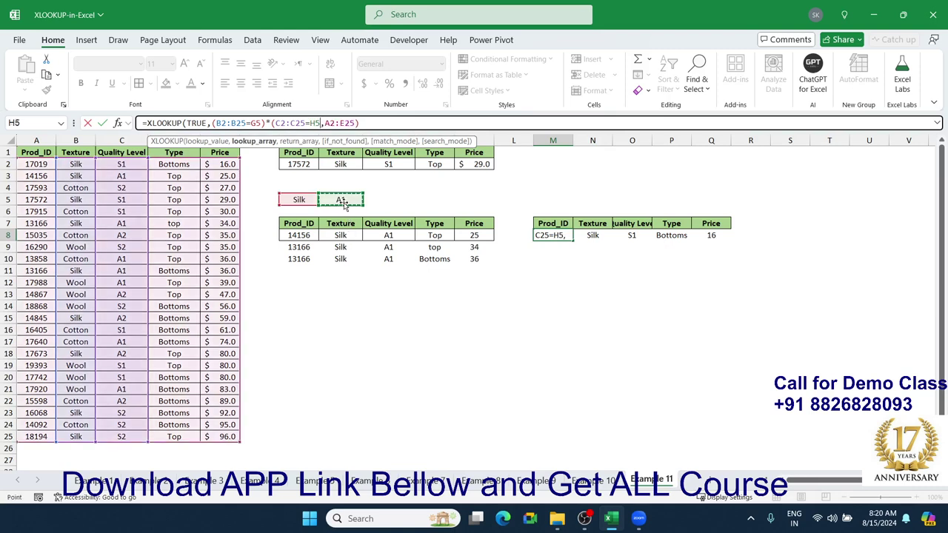
type(")")
key("ctrl+shift+Return")
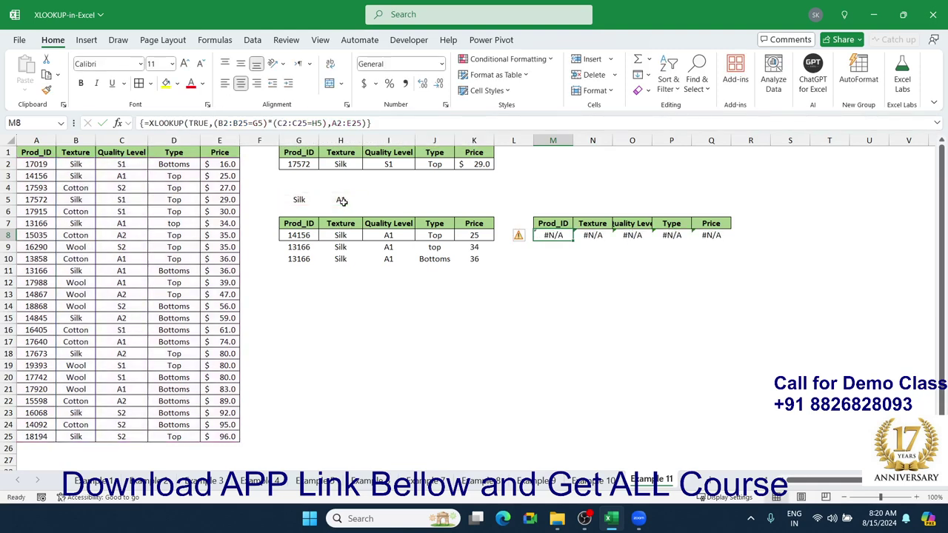
- Replace the TRUE lookup value with 1 and re-enter the array formula
double_click(196, 123)
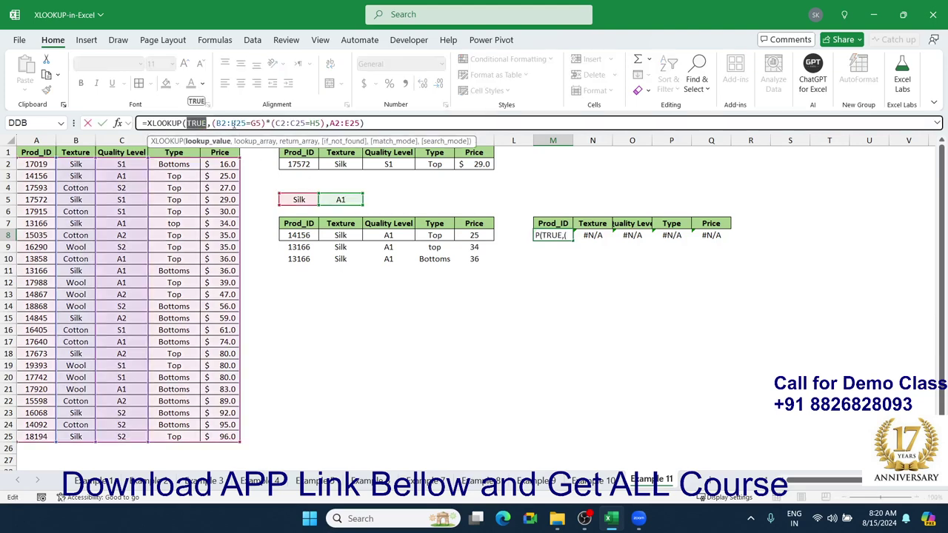
left_click_drag(212, 123, 321, 123)
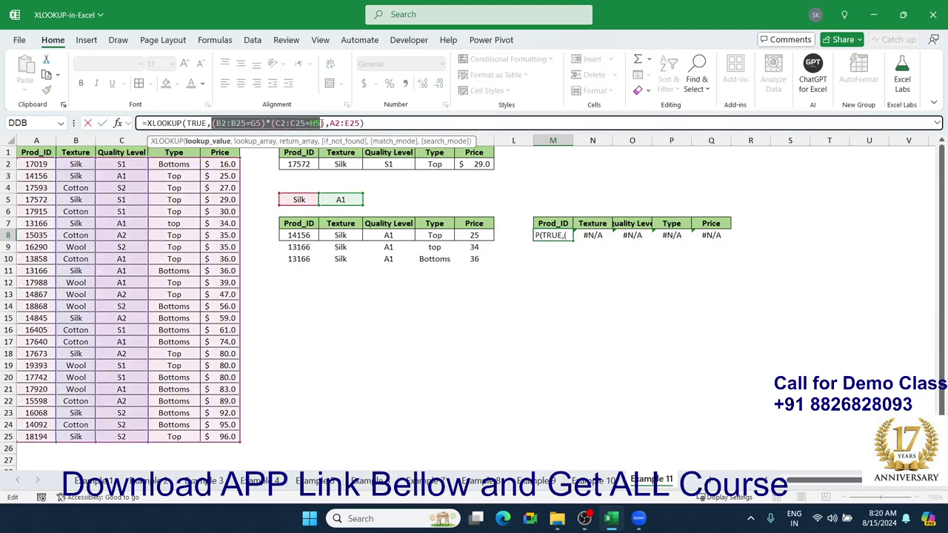
double_click(196, 123)
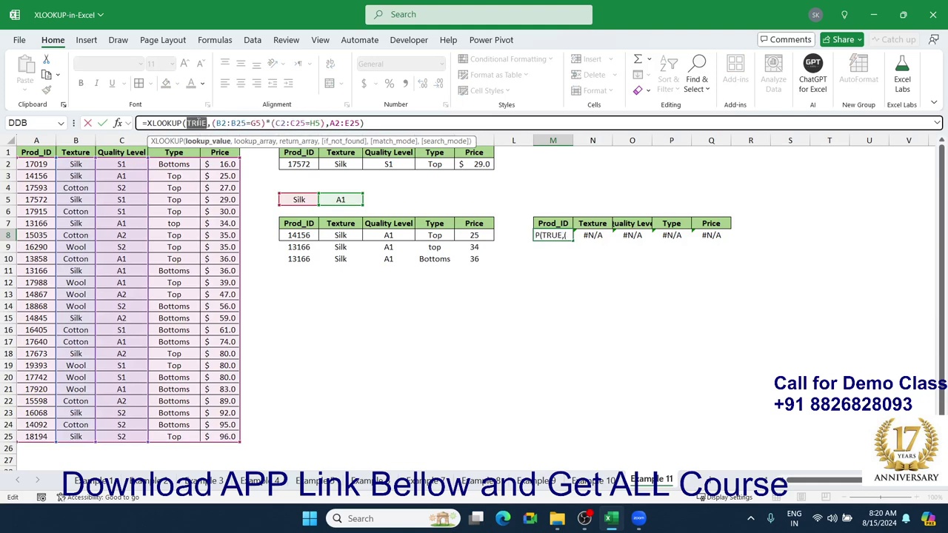
type("1")
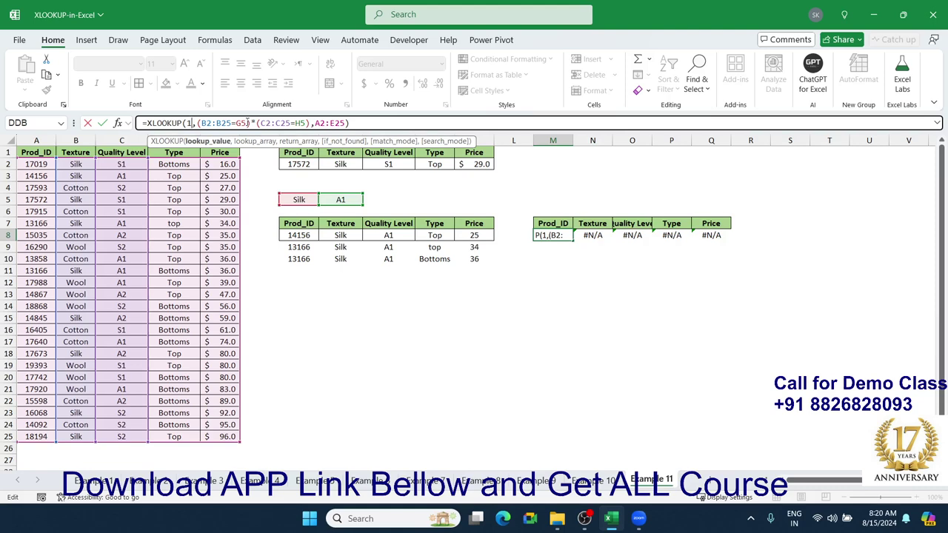
key("ctrl+shift+Return")
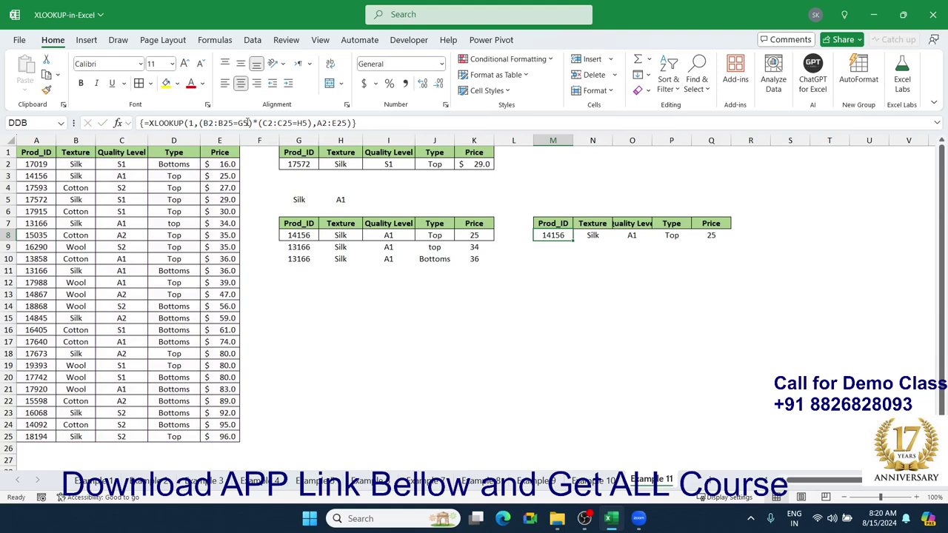
left_click(325, 293)
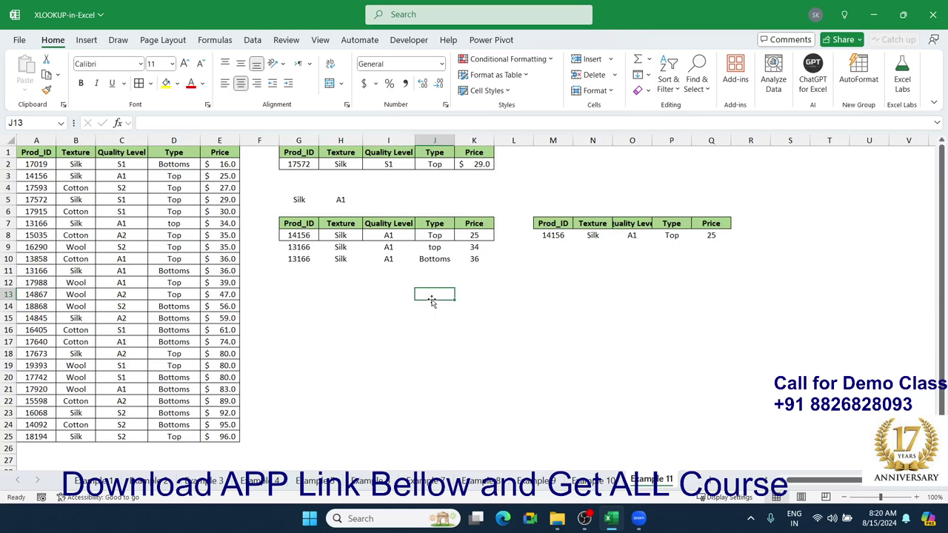
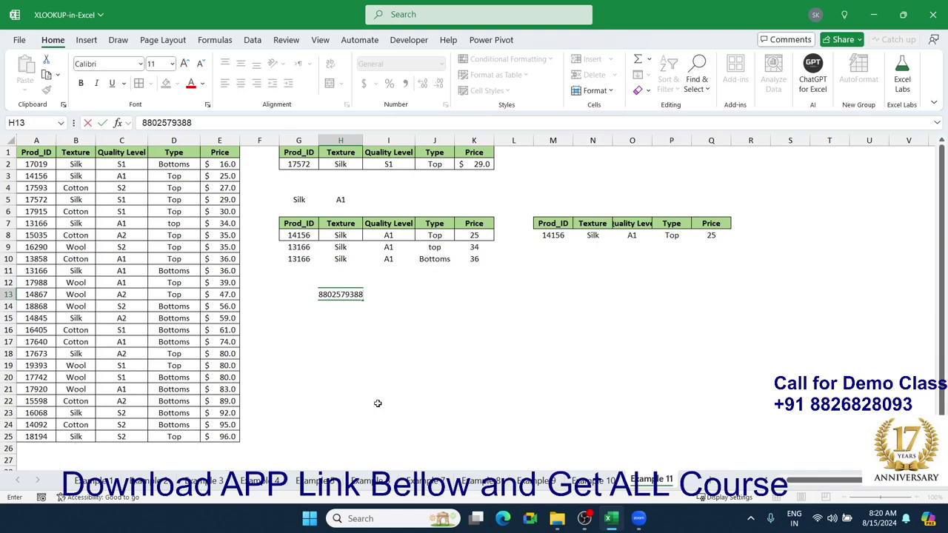
key("Return")
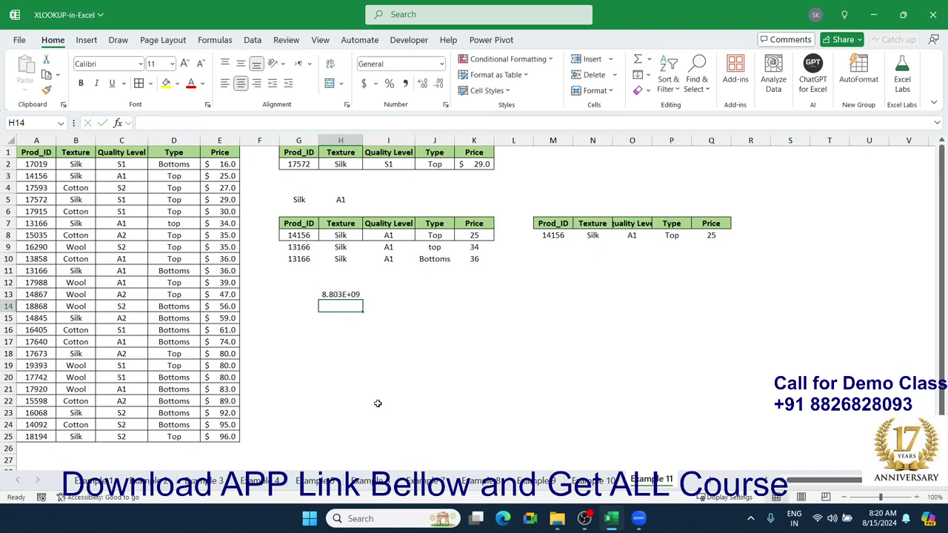
key("ctrl+z")
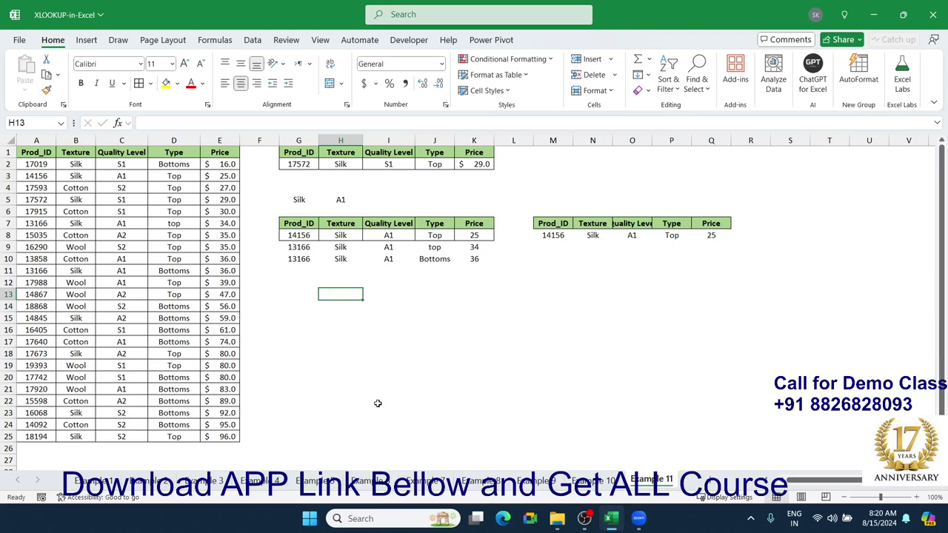